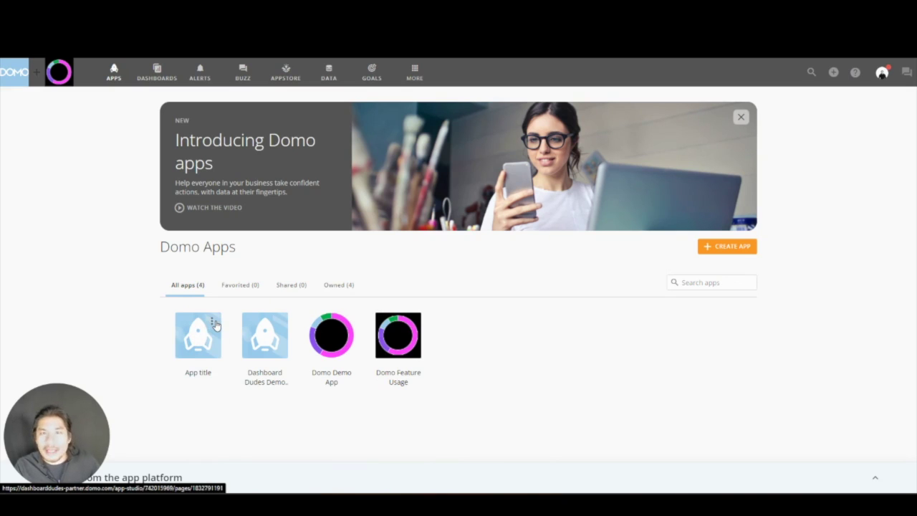
# - Open the App title app for editing and add a new page named Form
pyautogui.click(213, 323)
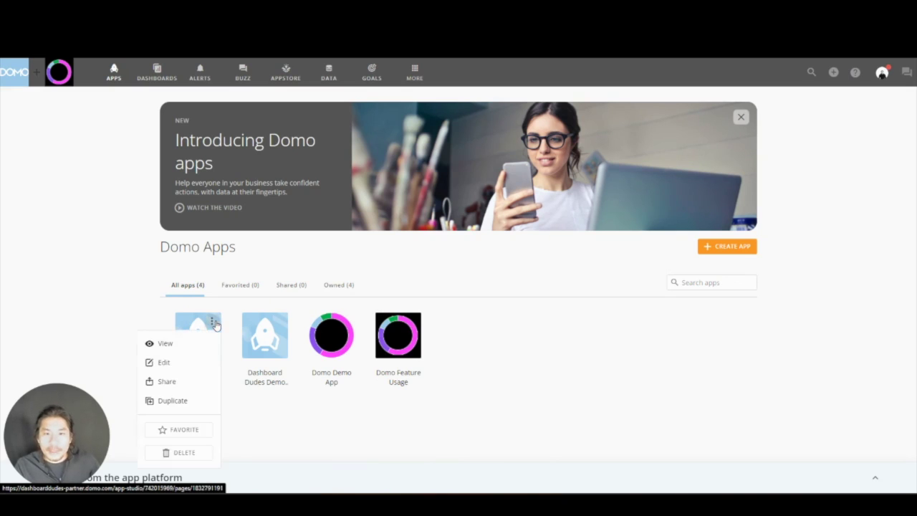
pyautogui.click(172, 367)
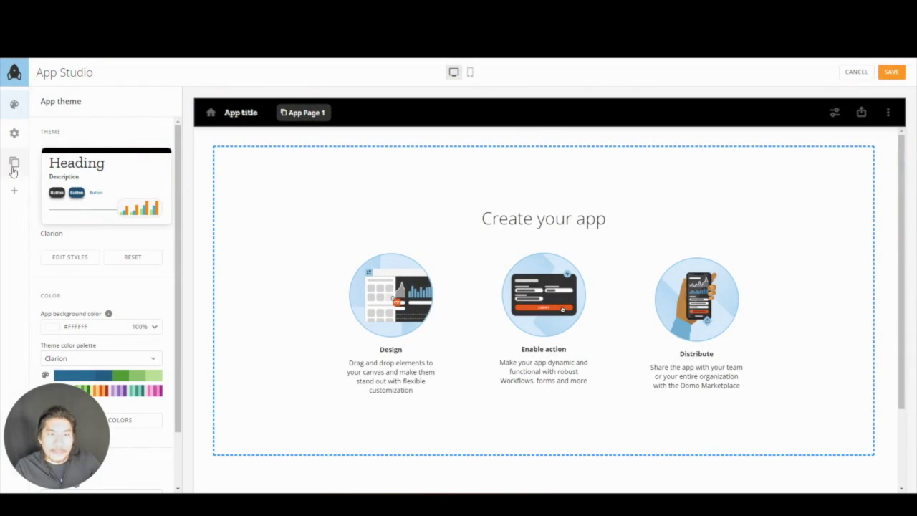
pyautogui.click(15, 166)
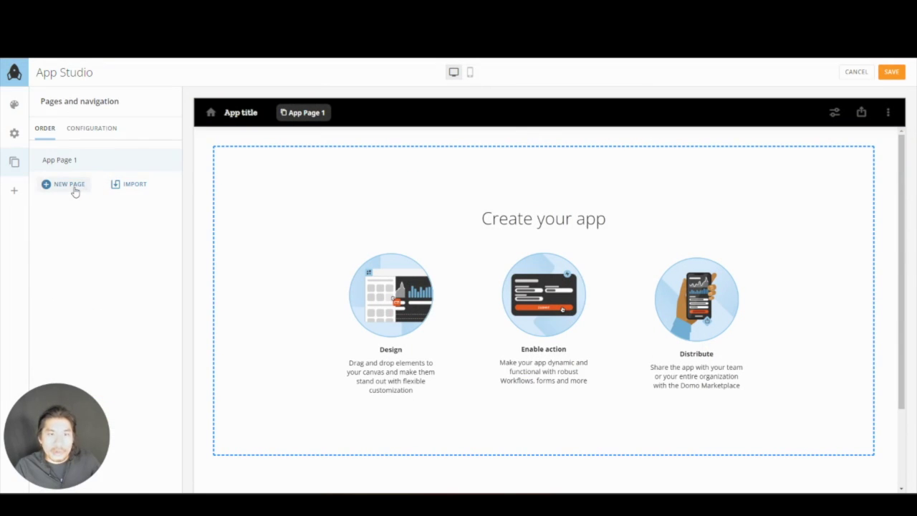
pyautogui.click(68, 185)
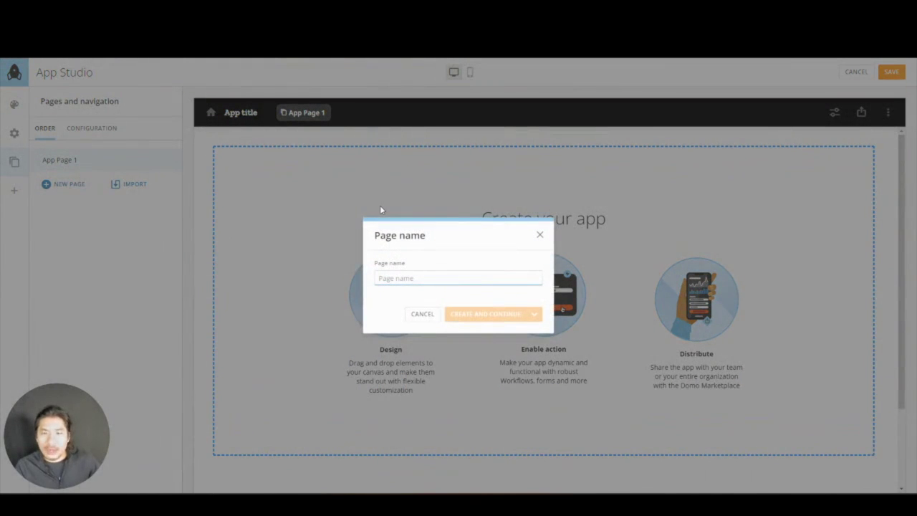
pyautogui.write('Form')
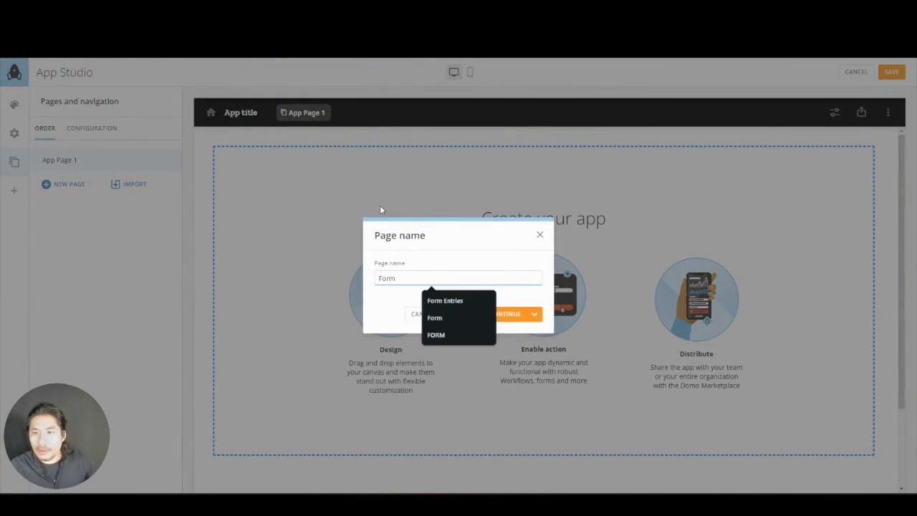
pyautogui.click(488, 315)
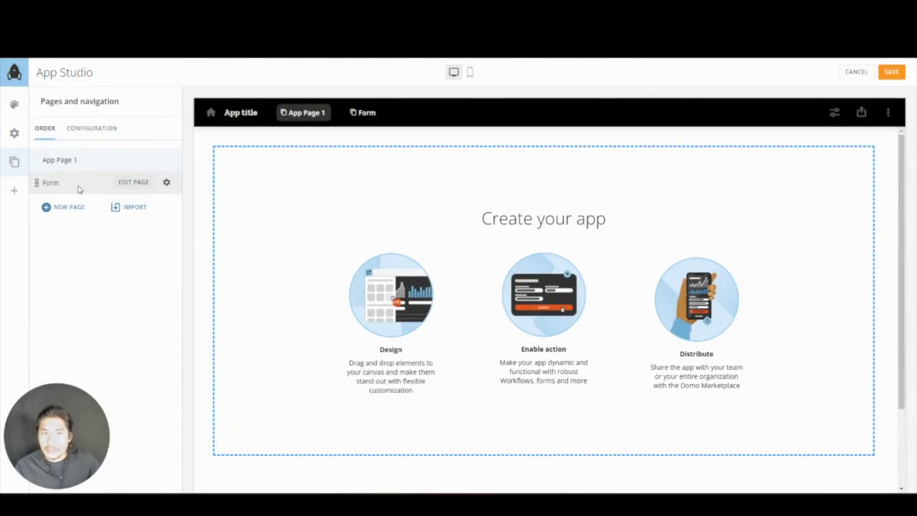
# - Continue to the Form page and review its page settings, leaving them unchanged
pyautogui.click(133, 182)
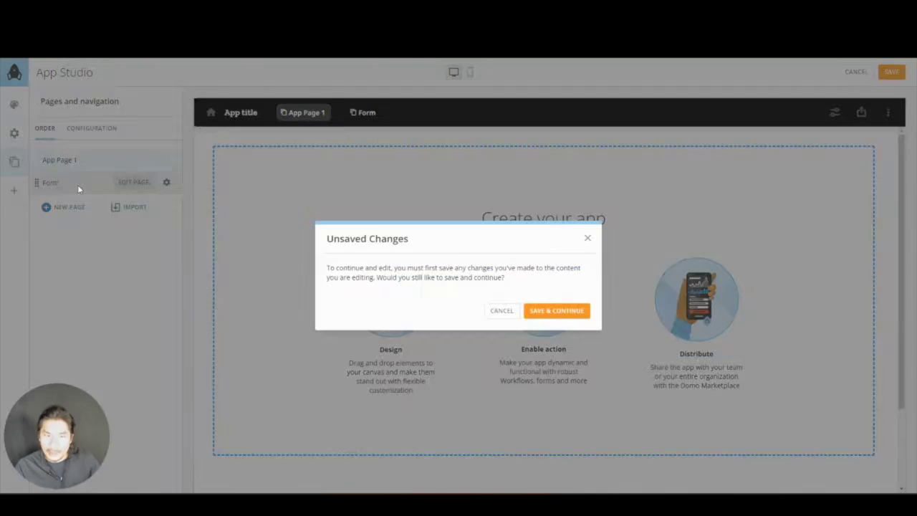
pyautogui.click(561, 315)
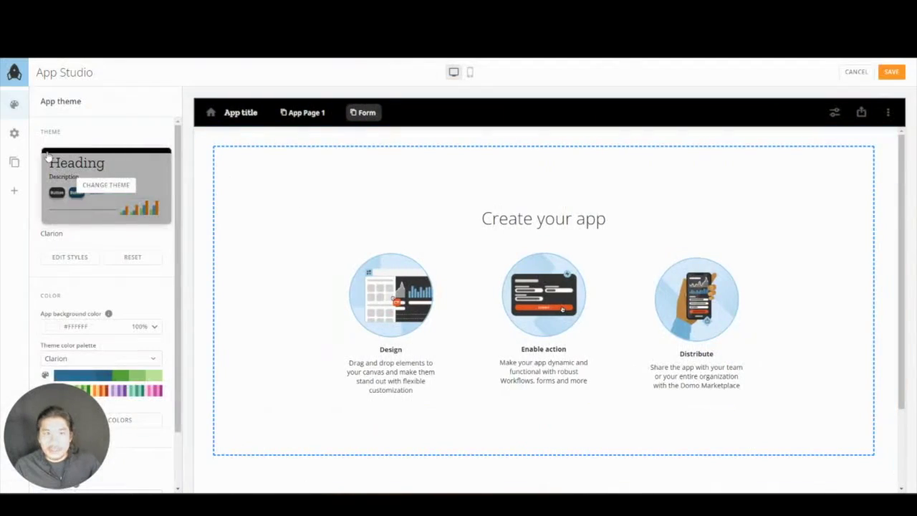
pyautogui.click(15, 162)
pyautogui.click(68, 187)
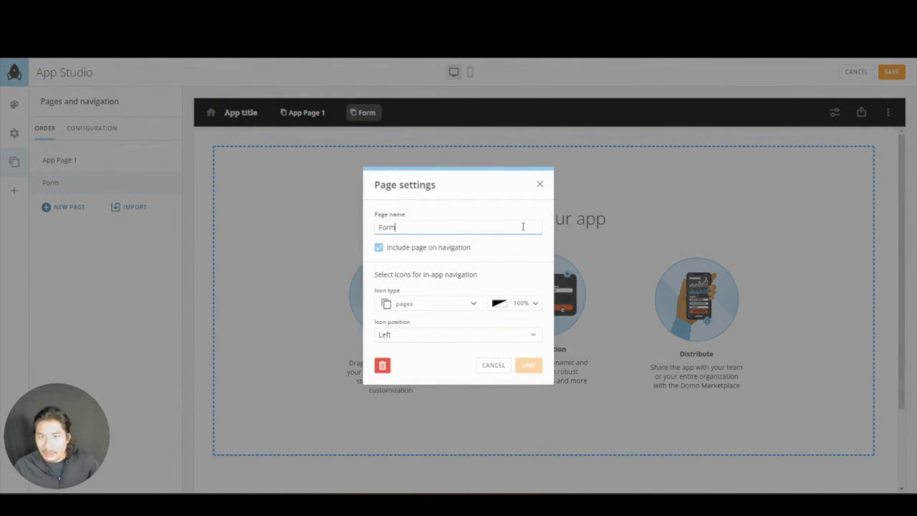
pyautogui.click(496, 371)
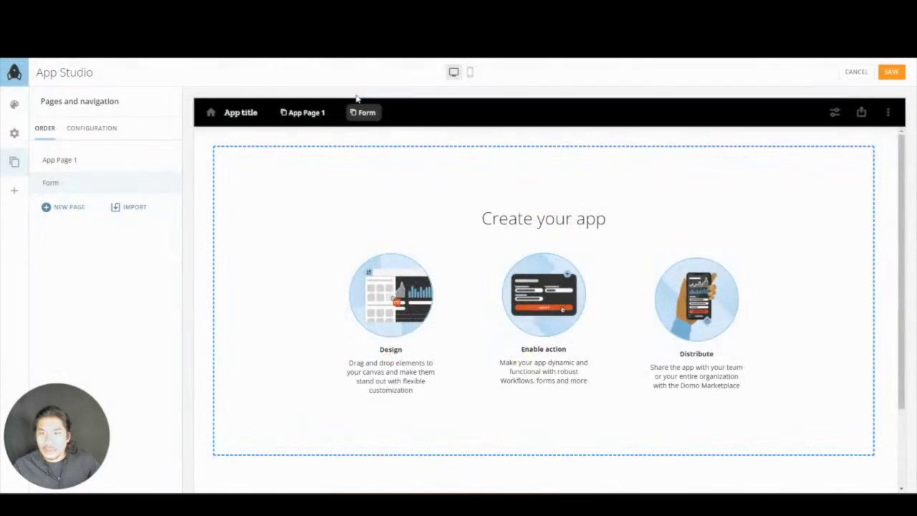
# - Drag a Form element onto the Form page and create a new form from scratch
pyautogui.click(16, 193)
pyautogui.moveTo(30, 405); pyautogui.dragTo(349, 405)
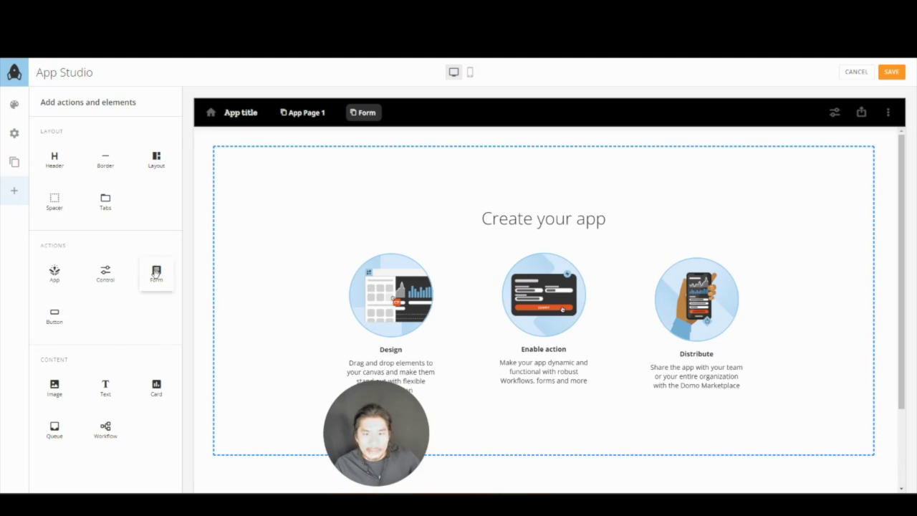
pyautogui.moveTo(156, 273); pyautogui.dragTo(323, 256)
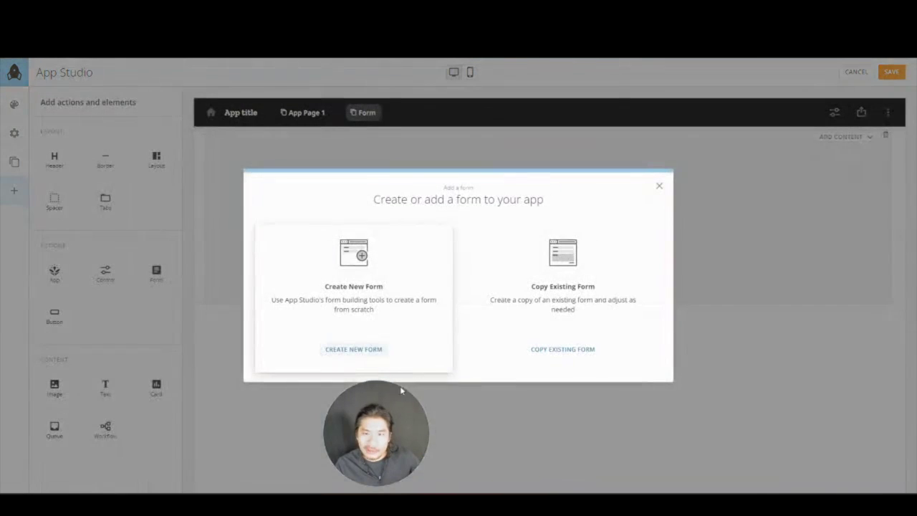
pyautogui.moveTo(375, 467); pyautogui.dragTo(76, 469)
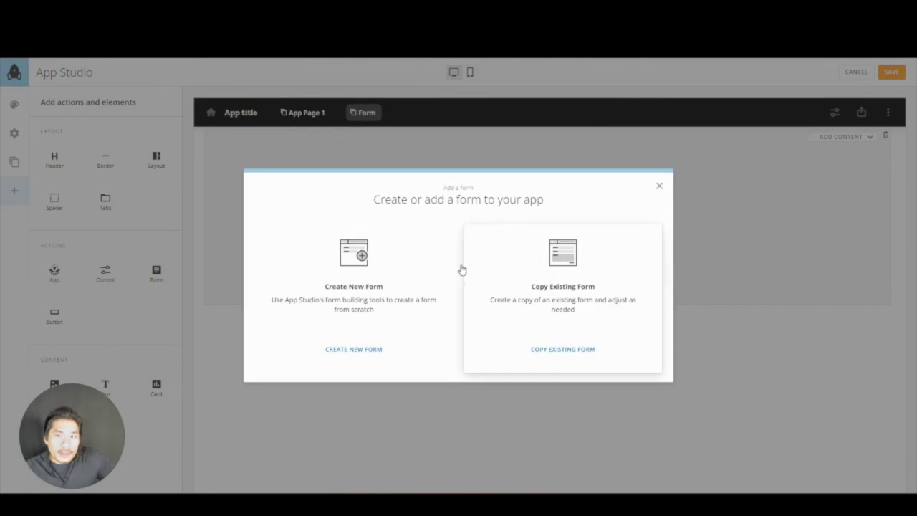
pyautogui.click(366, 287)
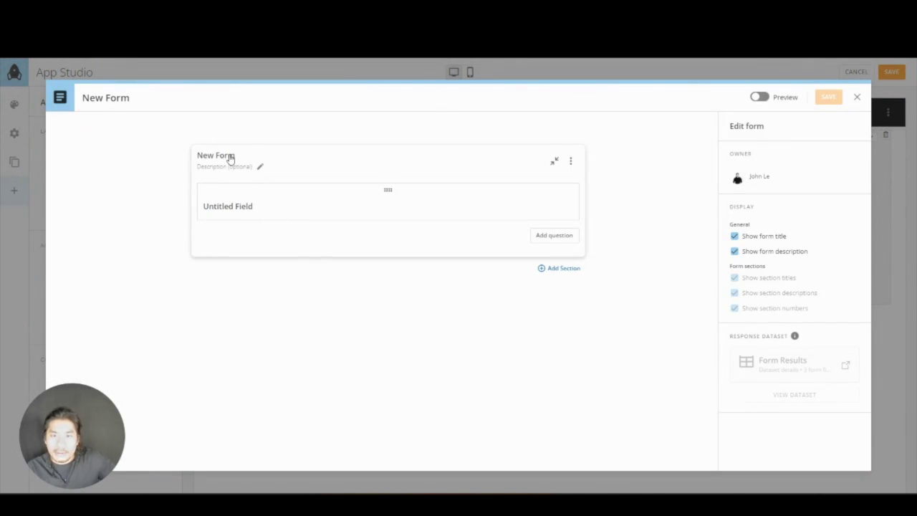
# - Rename the form's title to 'Test Form'
pyautogui.doubleClick(230, 158)
pyautogui.hotkey('ctrl', 'a')
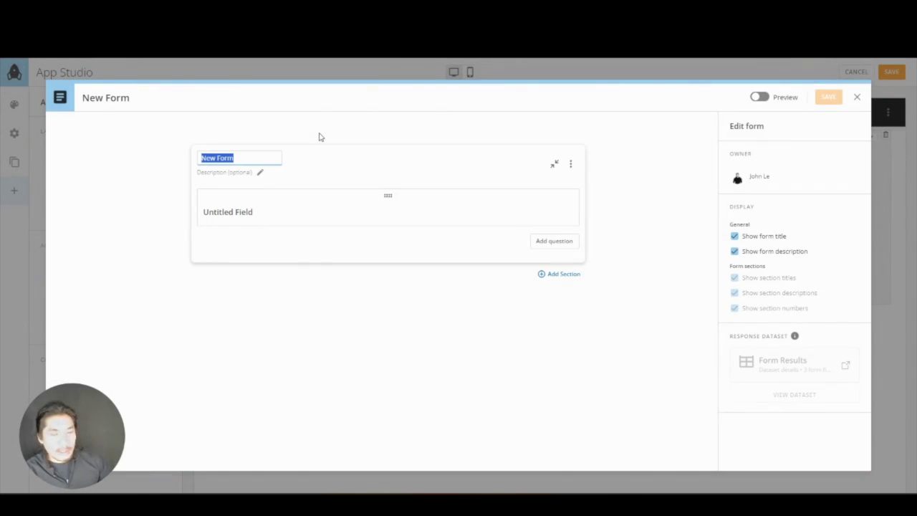
pyautogui.write('Test Form')
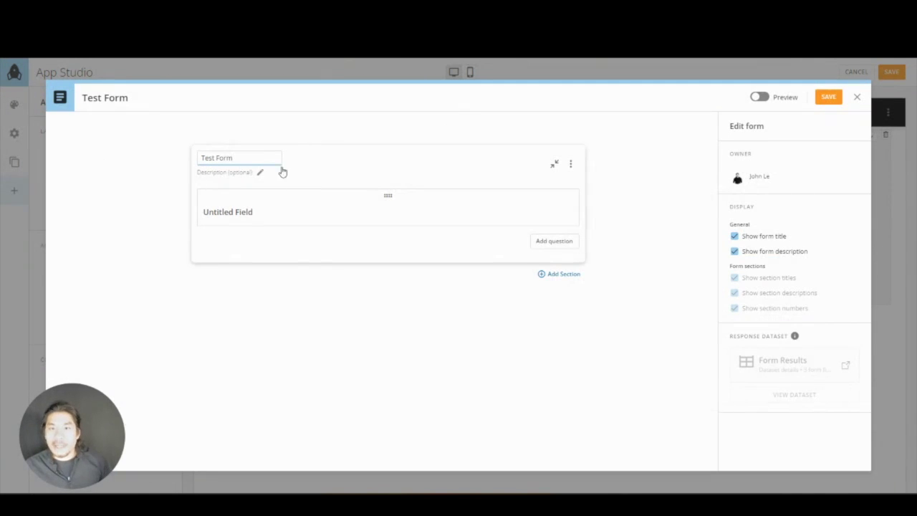
# - Rename the first question to Full Name with the description 'Go put in your full name'
pyautogui.click(264, 211)
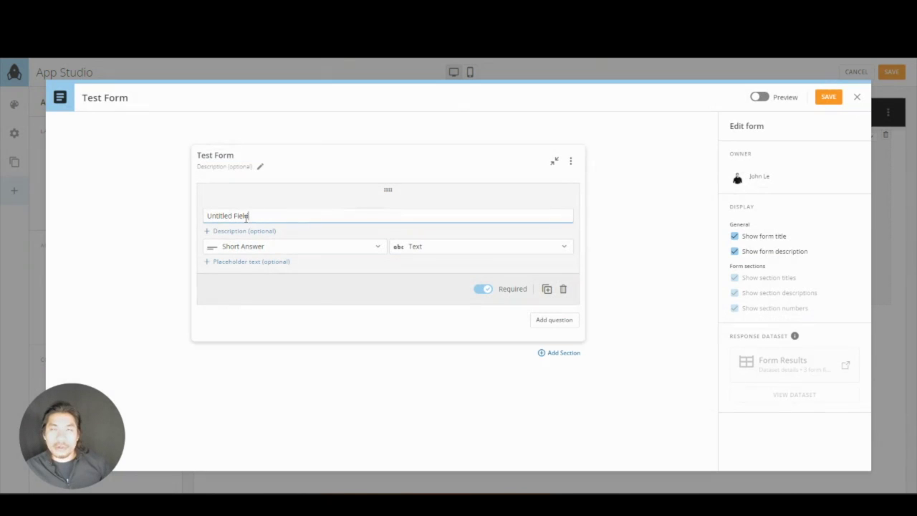
pyautogui.hotkey('shift', 'Left')
pyautogui.hotkey('shift', 'Left')
pyautogui.hotkey('shift', 'Left')
pyautogui.hotkey('shift', 'Left')
pyautogui.hotkey('shift', 'Left')
pyautogui.hotkey('shift', 'Left')
pyautogui.hotkey('shift', 'Left')
pyautogui.hotkey('shift', 'Left')
pyautogui.hotkey('shift', 'Left')
pyautogui.hotkey('shift', 'Left')
pyautogui.hotkey('shift', 'Left')
pyautogui.hotkey('shift', 'Left')
pyautogui.hotkey('shift', 'Left')
pyautogui.hotkey('shift', 'Left')
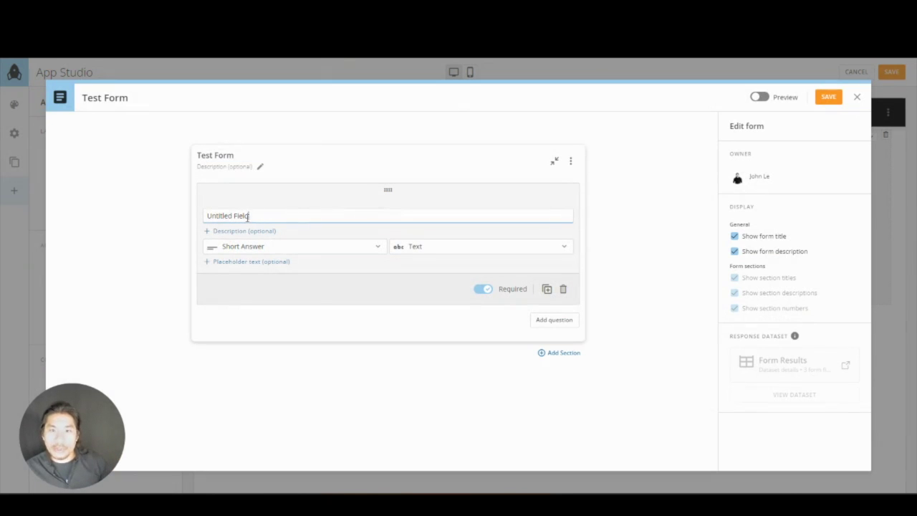
pyautogui.write('N')
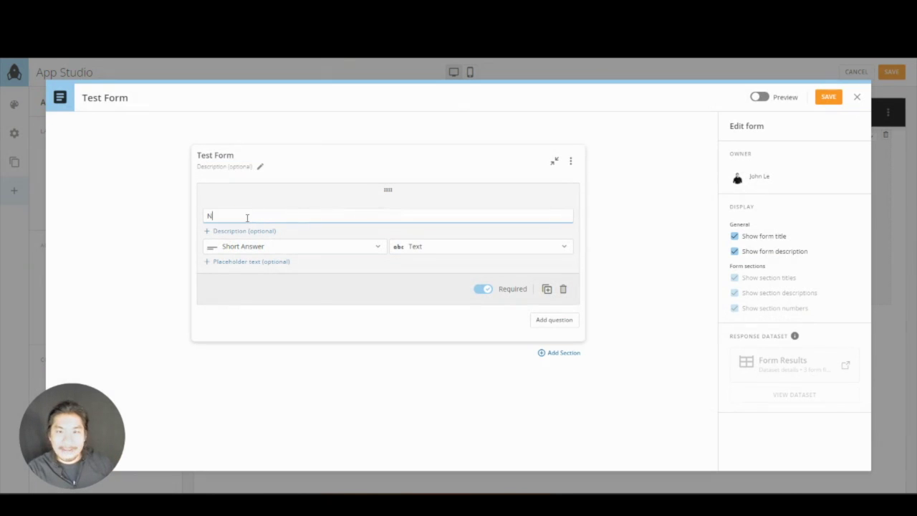
pyautogui.write('ull Name')
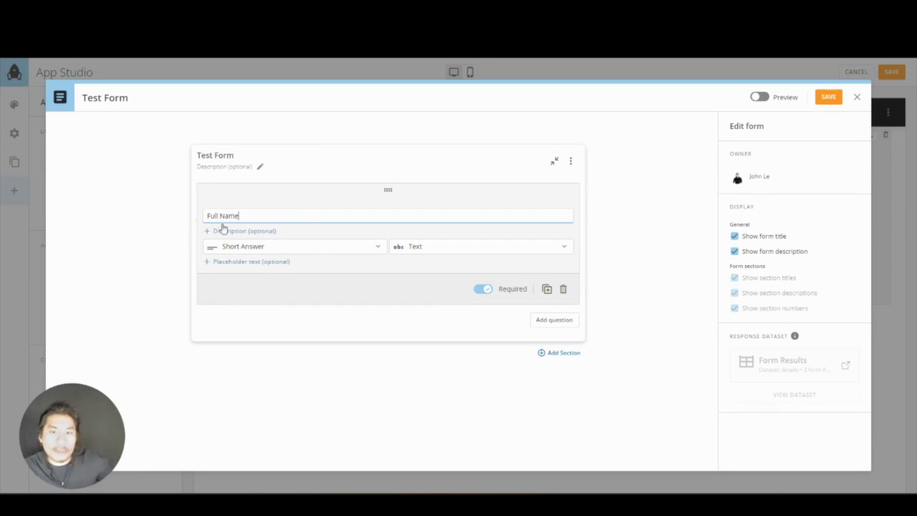
pyautogui.click(232, 231)
pyautogui.click(235, 235)
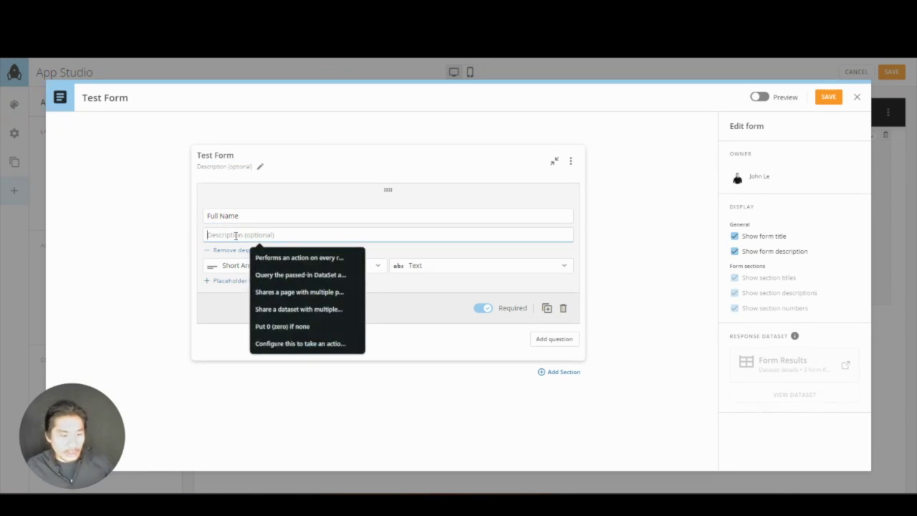
pyautogui.write('Go put in y')
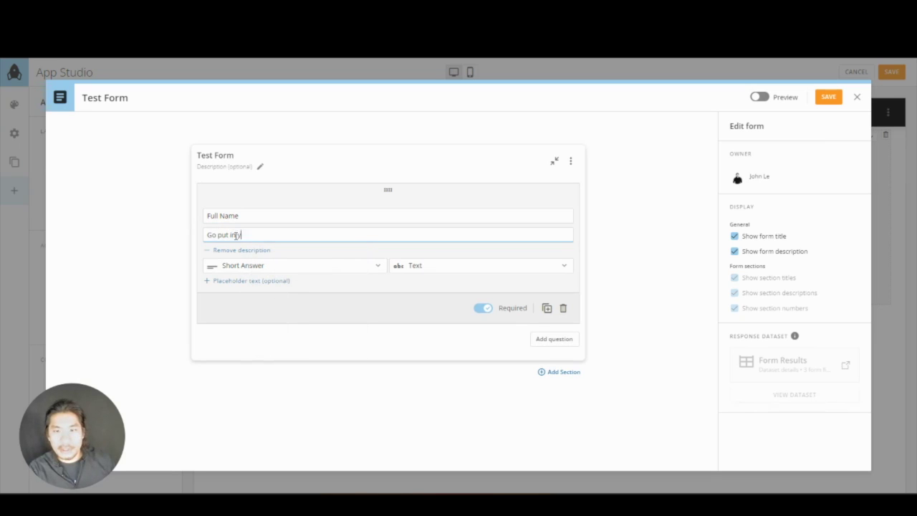
pyautogui.write('our full name')
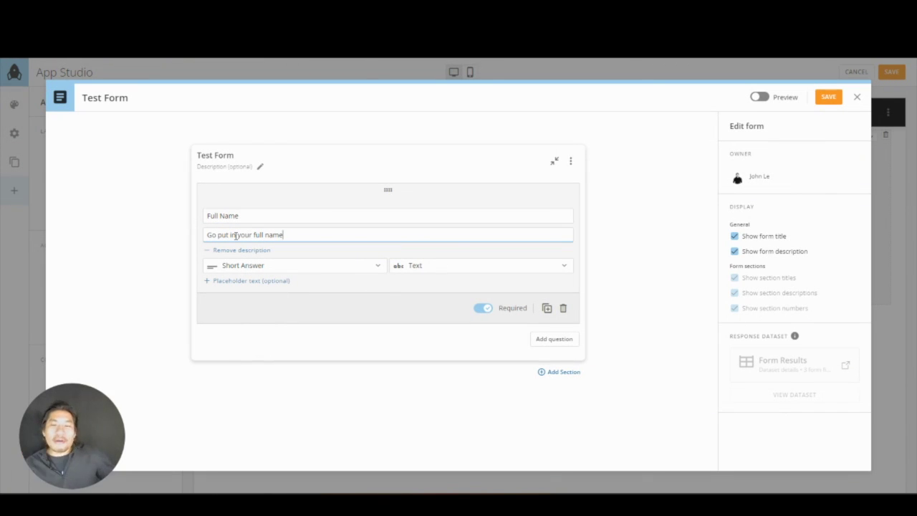
# - Keep Full Name as a Short Answer question with the Text data type
pyautogui.click(255, 265)
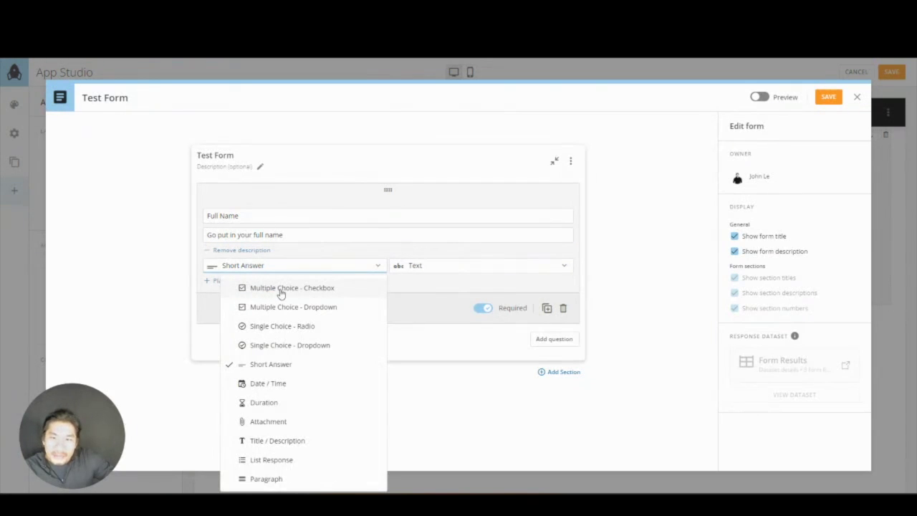
pyautogui.click(279, 367)
pyautogui.click(419, 266)
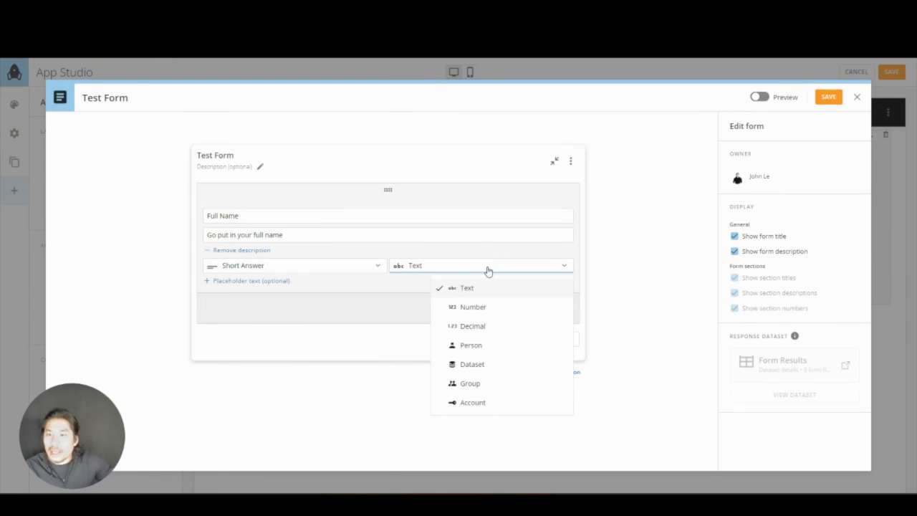
pyautogui.click(565, 256)
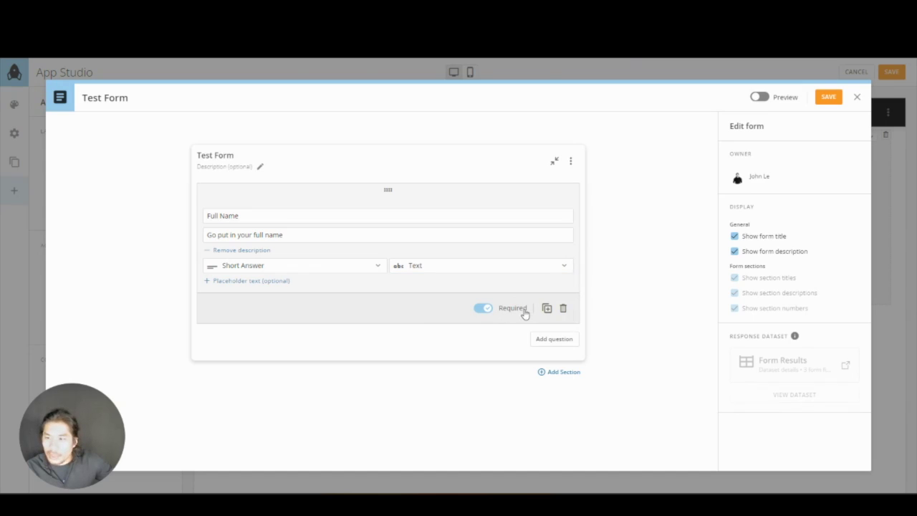
# - Add a second question named Country of type Single Choice - Dropdown
pyautogui.click(559, 346)
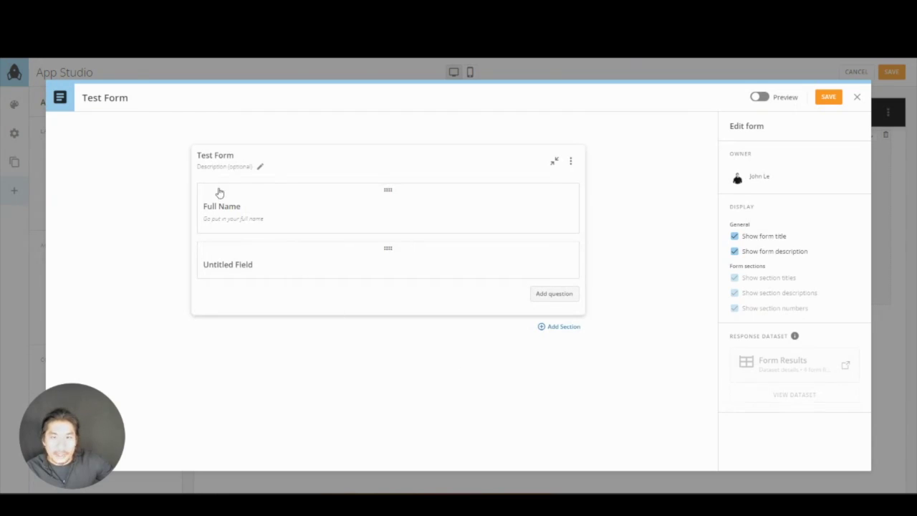
pyautogui.click(235, 266)
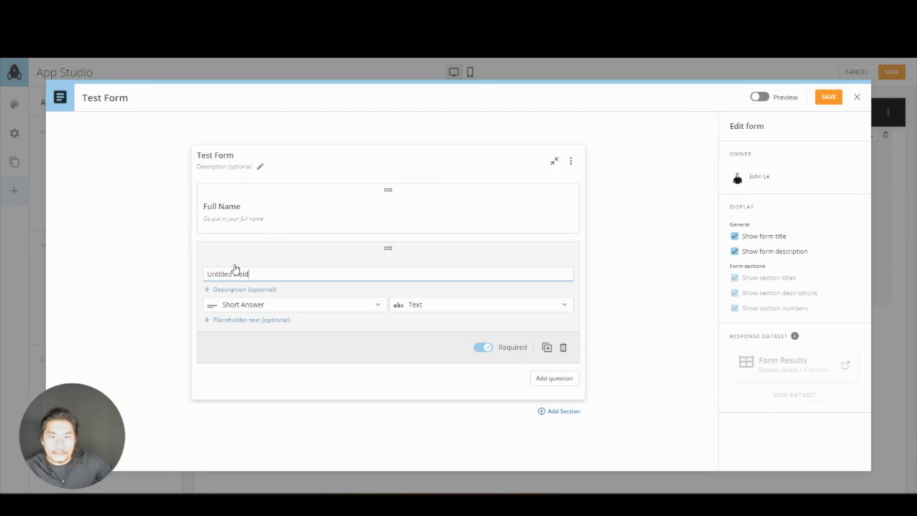
pyautogui.tripleClick(238, 270)
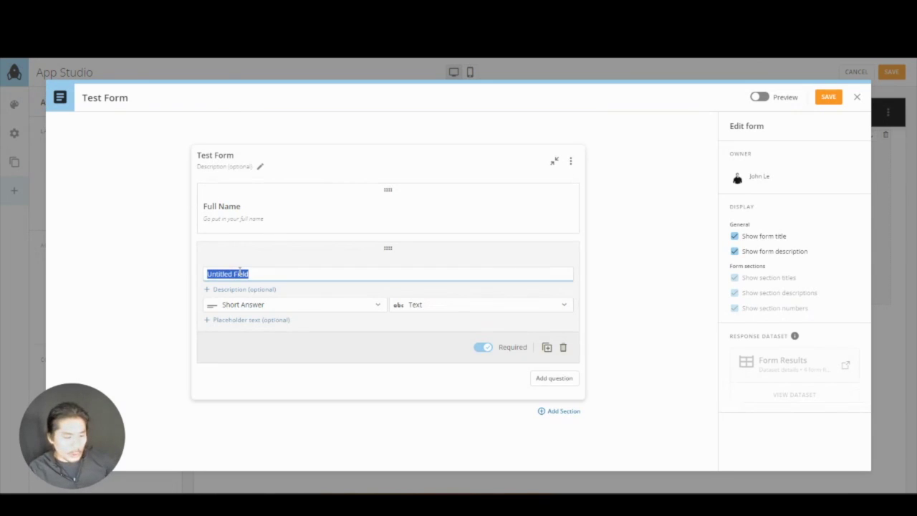
pyautogui.write('Country')
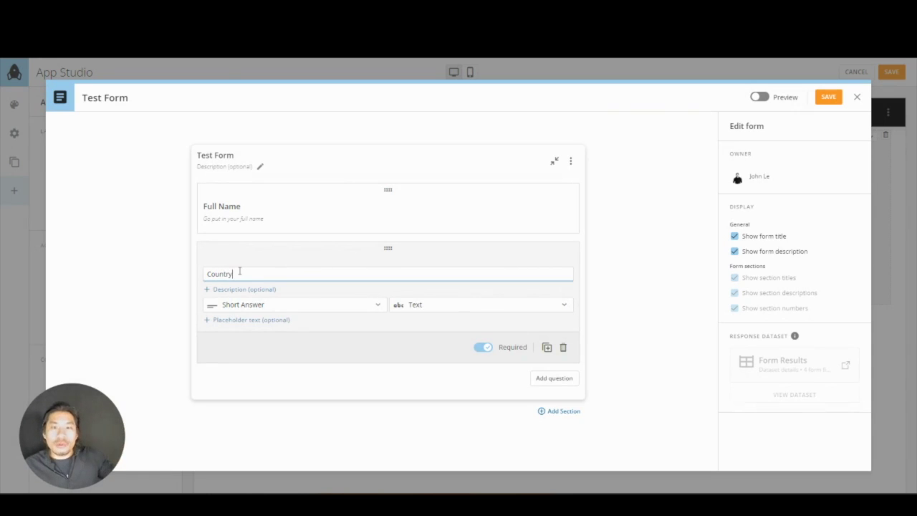
pyautogui.click(294, 306)
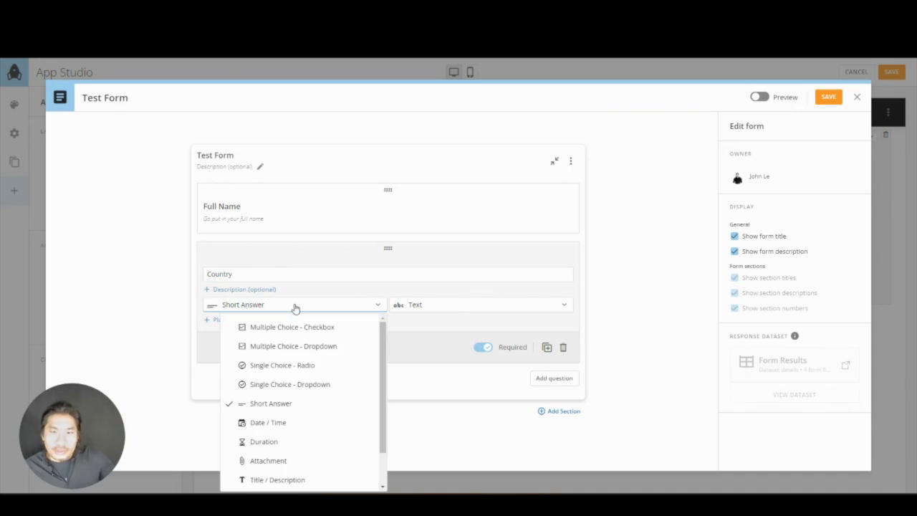
pyautogui.click(284, 386)
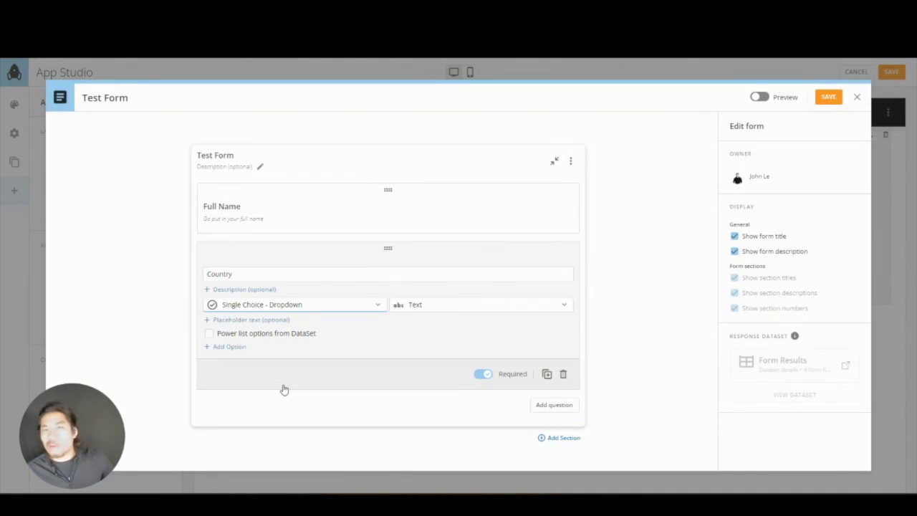
# - Give the Country dropdown the options Argentina and United States
pyautogui.click(229, 349)
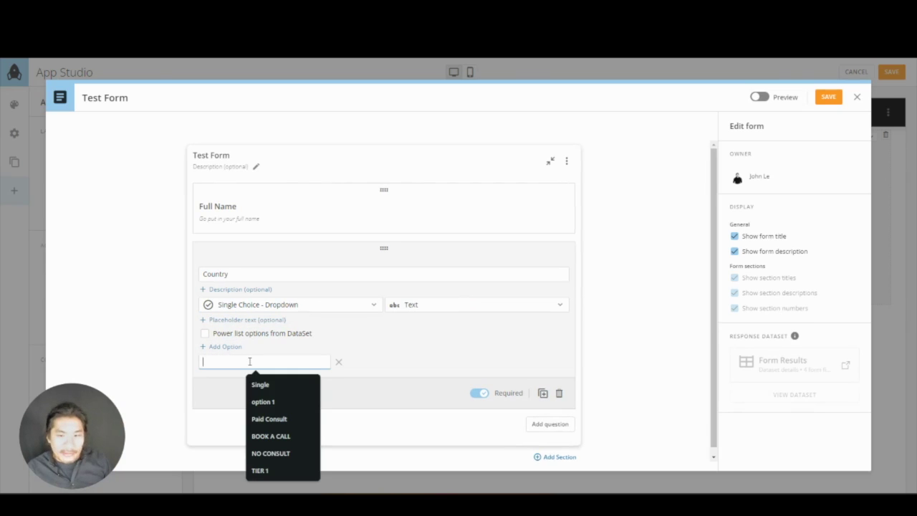
pyautogui.write('A')
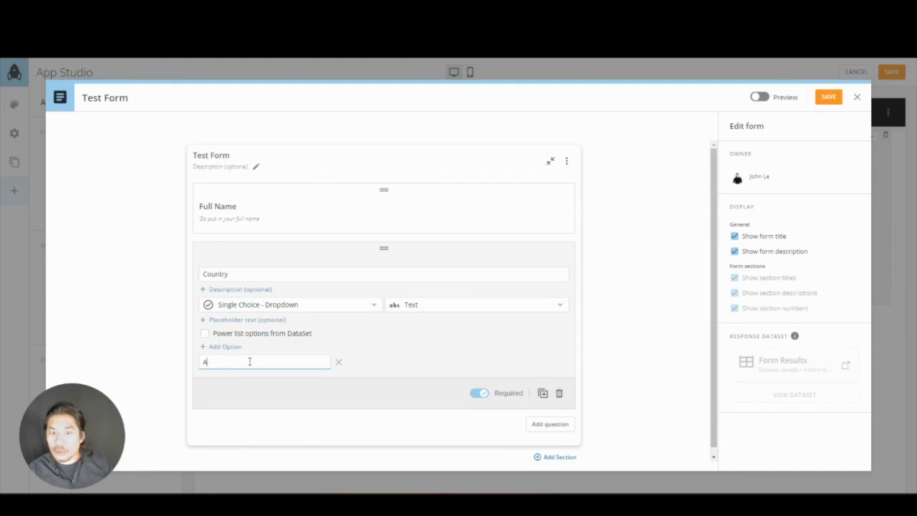
pyautogui.write('rgentina')
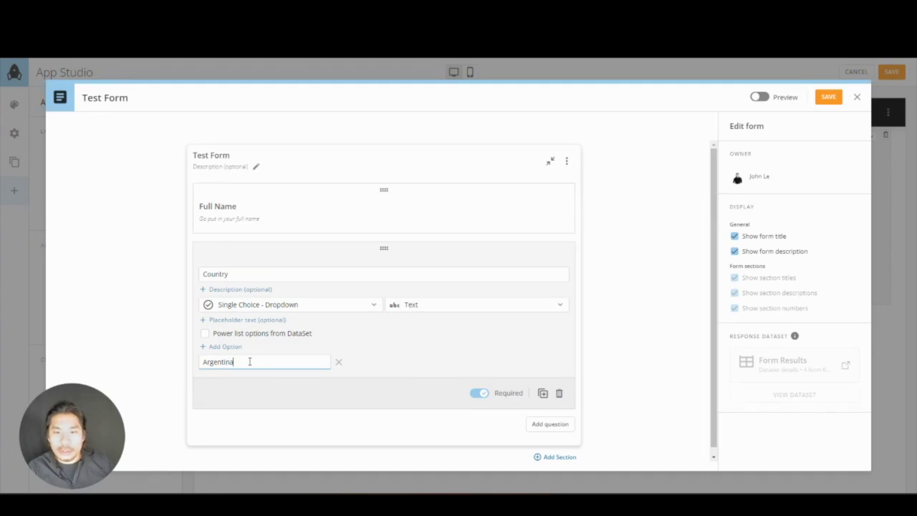
pyautogui.press('Return')
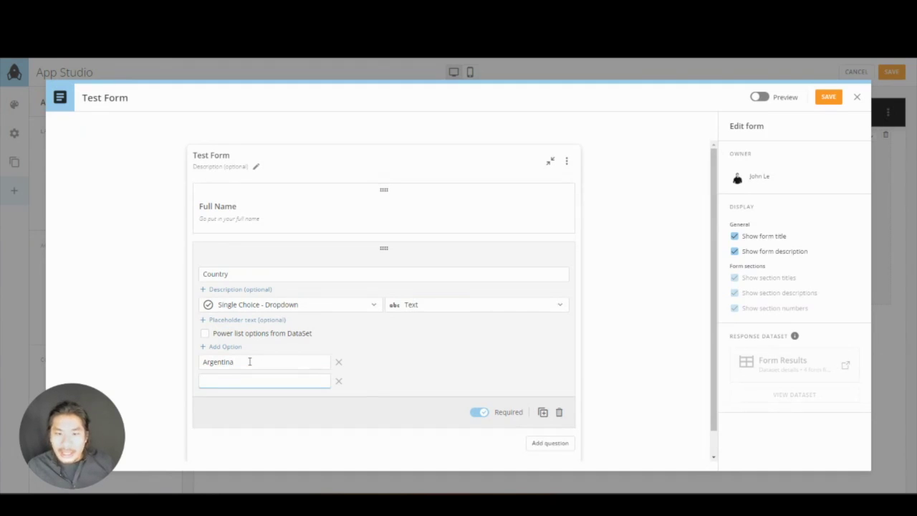
pyautogui.write('United States')
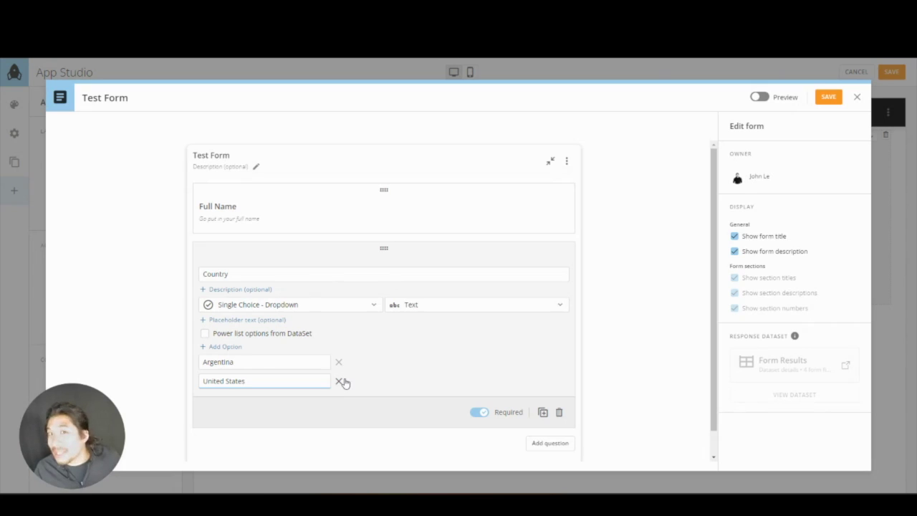
# - Delete the Argentina and United States options and power the list from a DataSet
pyautogui.click(341, 382)
pyautogui.click(339, 363)
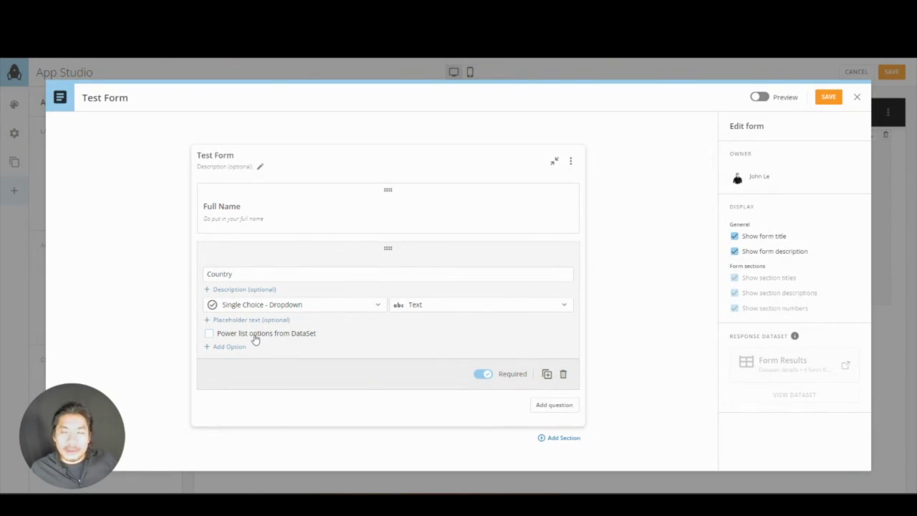
pyautogui.click(255, 339)
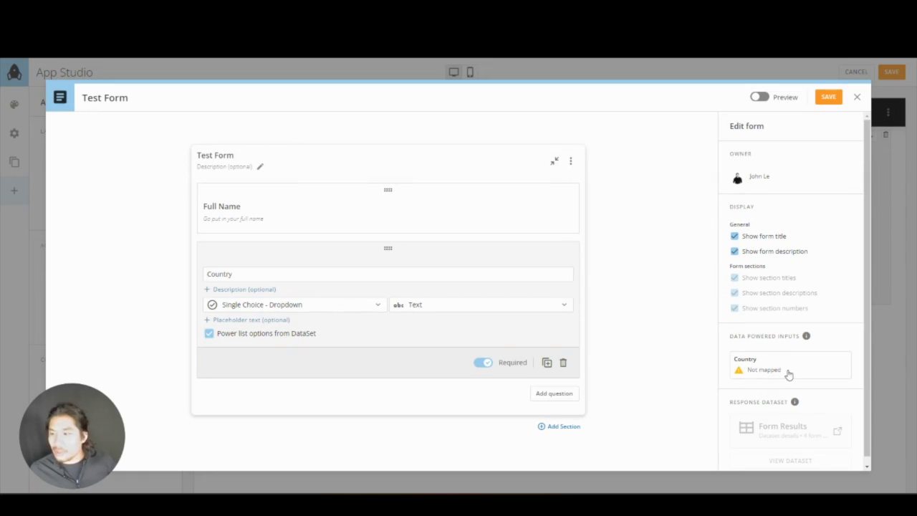
# - Map the Country input to the Organization: Course dataset, found by searching 'dummy'
pyautogui.click(763, 370)
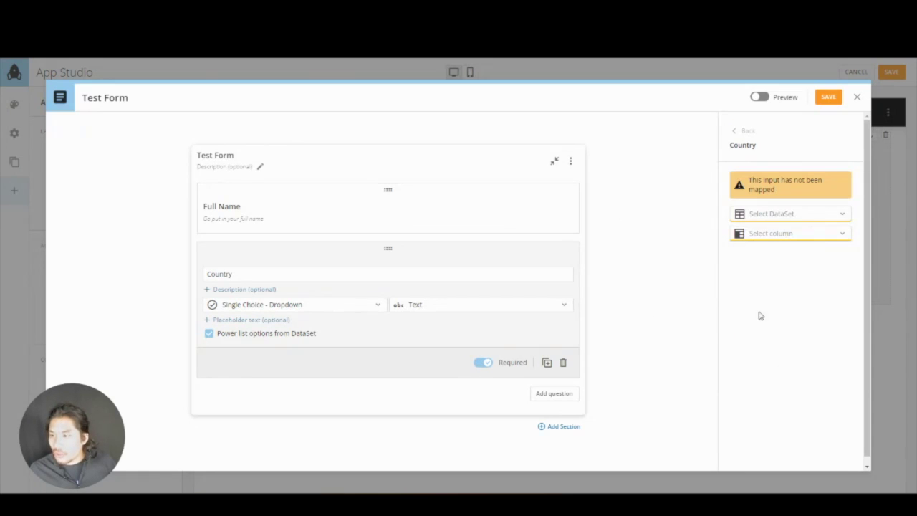
pyautogui.click(783, 215)
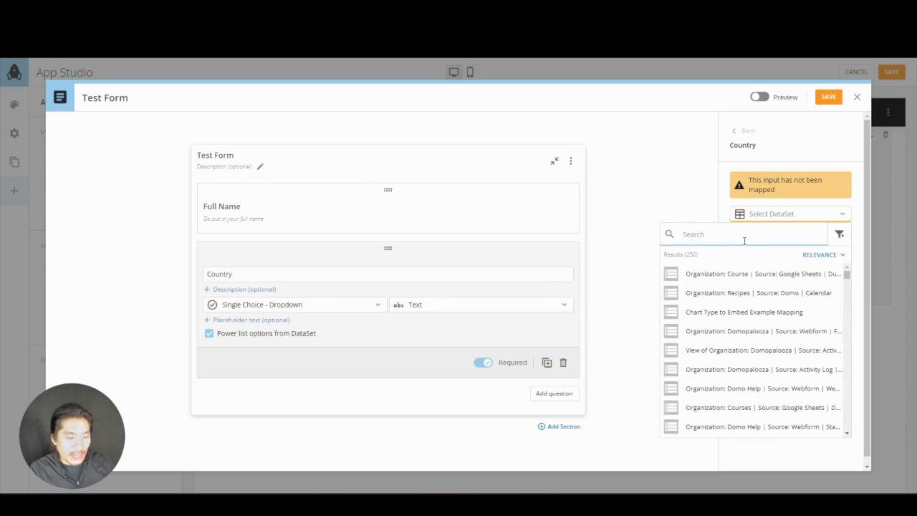
pyautogui.write('dummy')
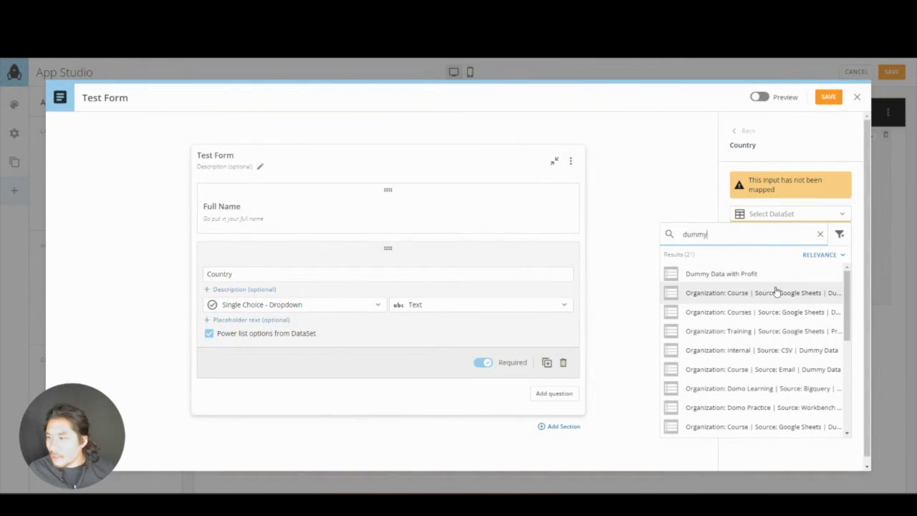
pyautogui.click(778, 292)
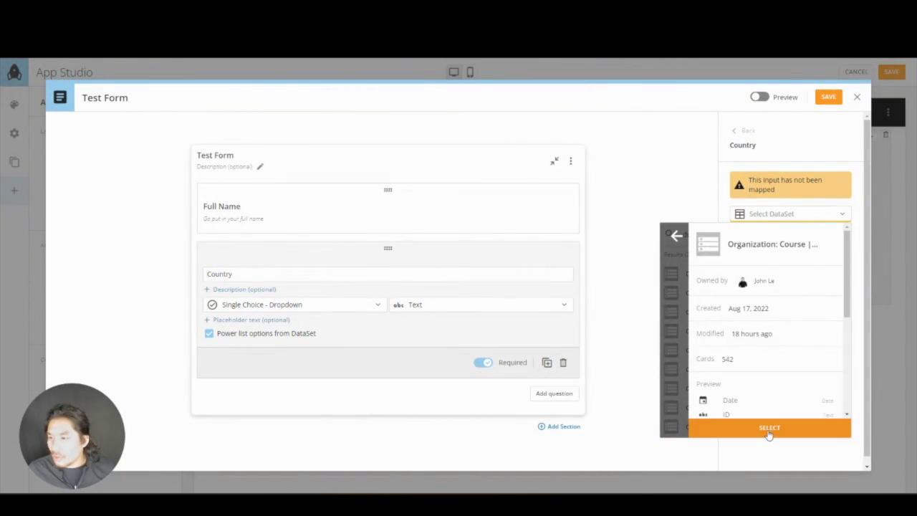
pyautogui.scroll(-5, 774, 383)
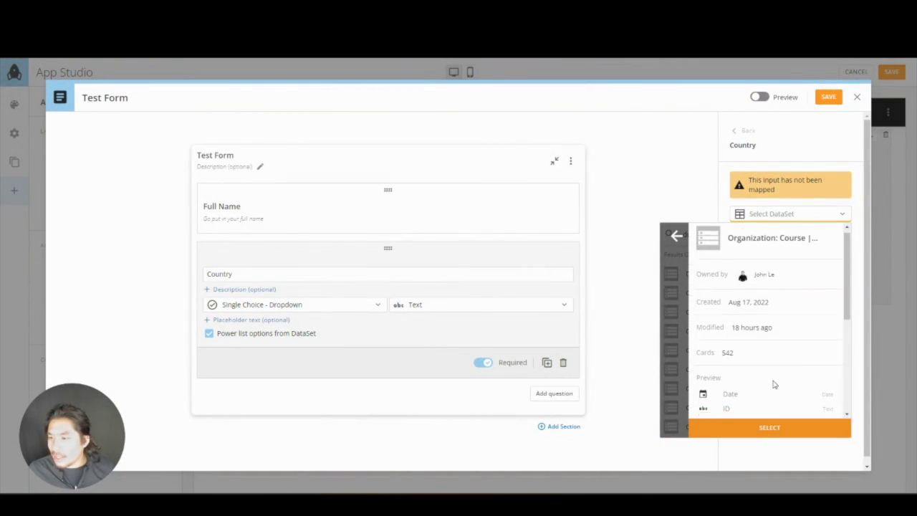
pyautogui.click(791, 432)
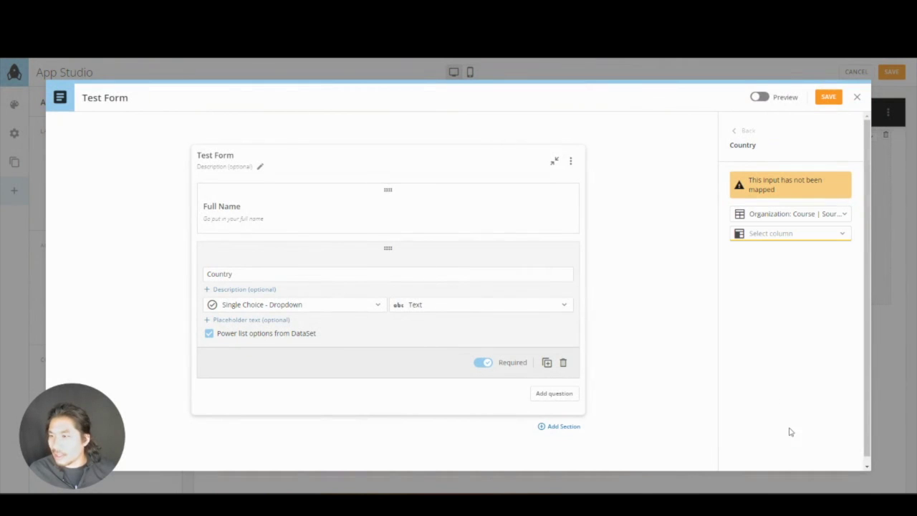
# - Take the options from the dataset's Country column and make Country optional
pyautogui.click(776, 236)
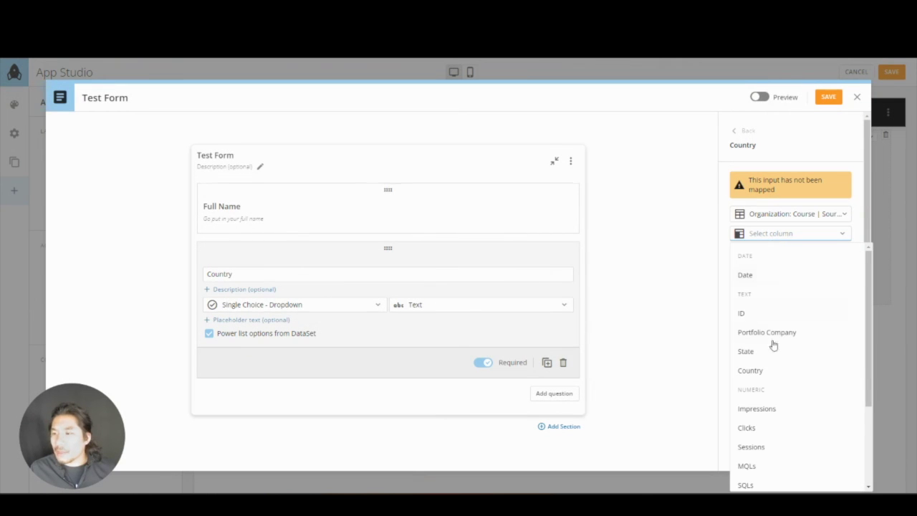
pyautogui.click(771, 379)
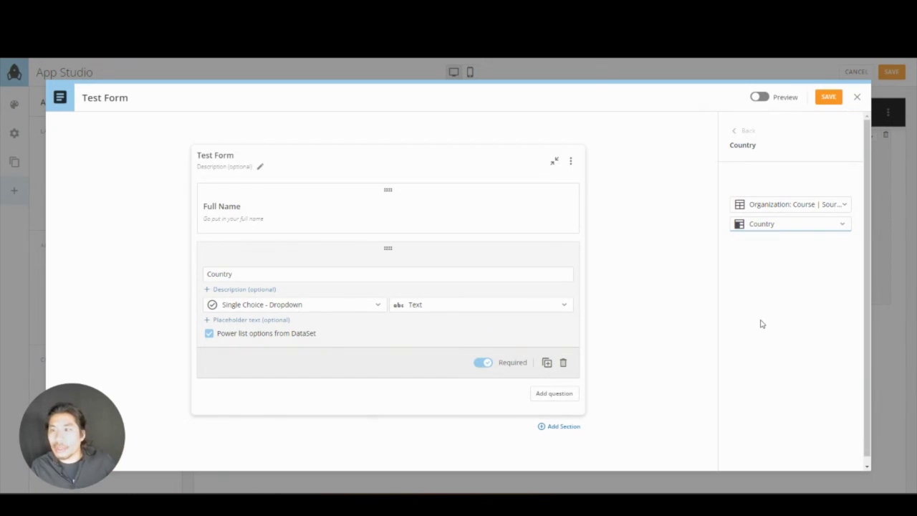
pyautogui.click(484, 362)
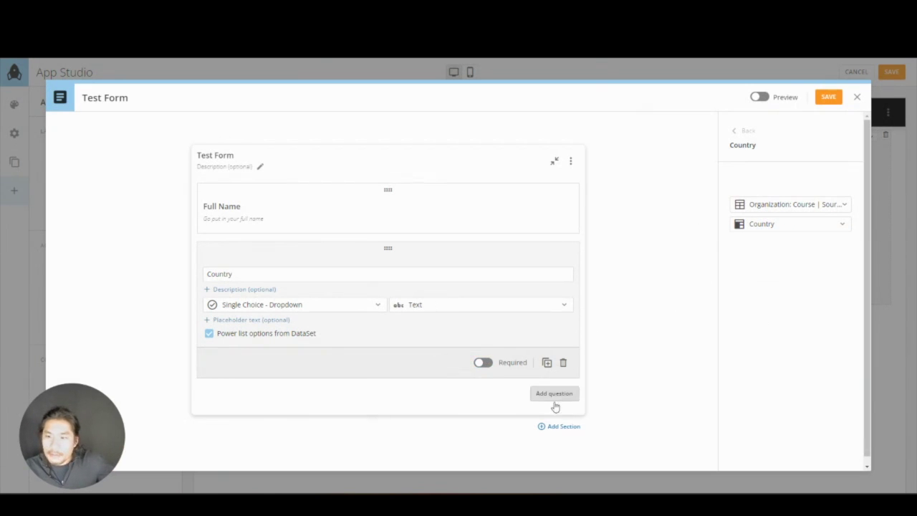
# - Add a second section with an optional Text question named Age, then save the form
pyautogui.click(566, 429)
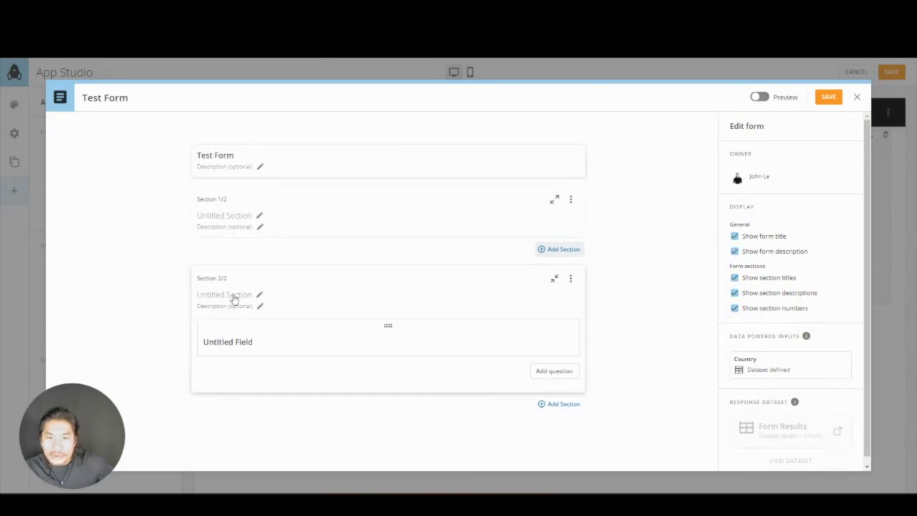
pyautogui.click(270, 348)
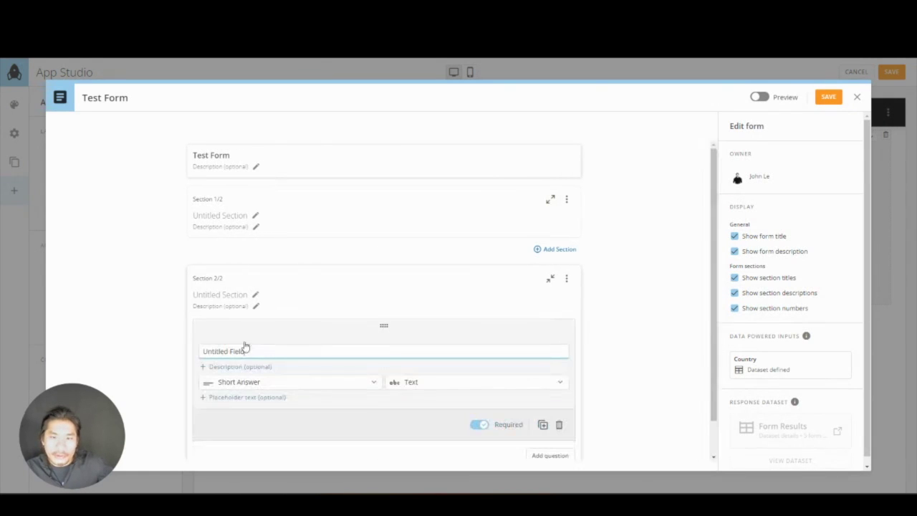
pyautogui.tripleClick(264, 351)
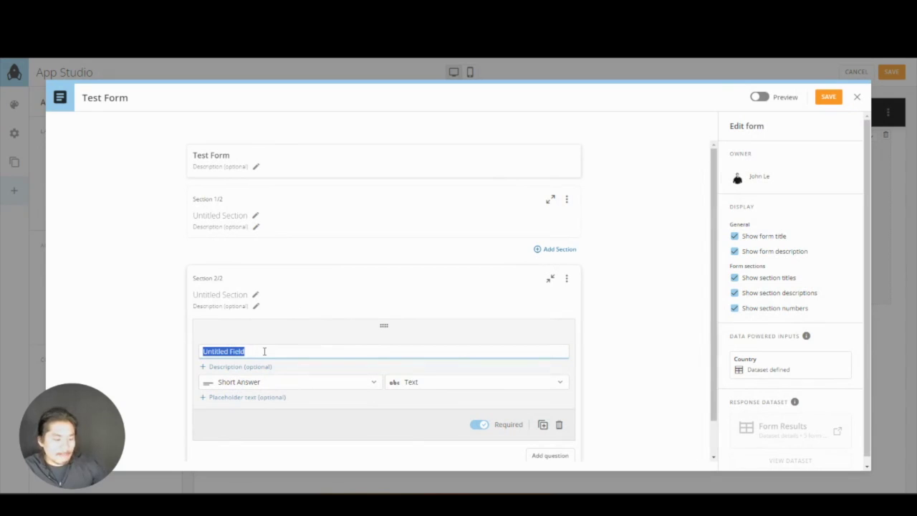
pyautogui.write('Age')
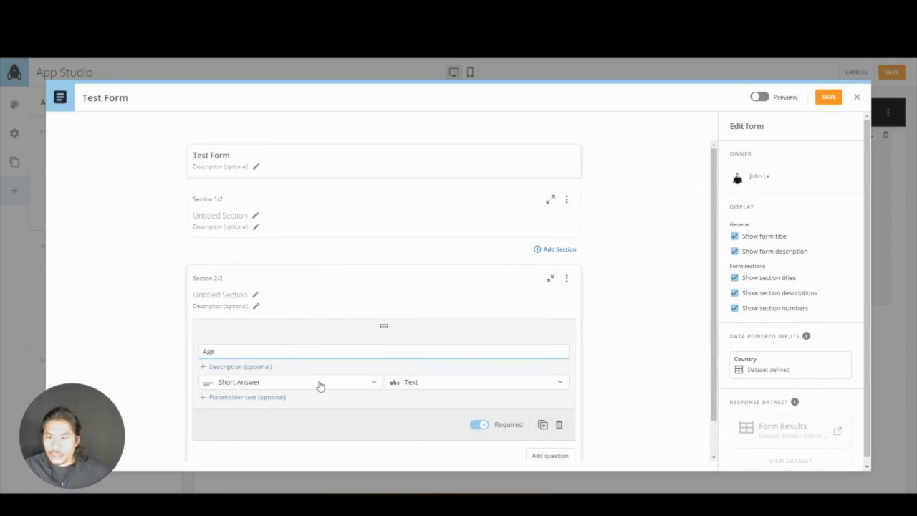
pyautogui.click(467, 386)
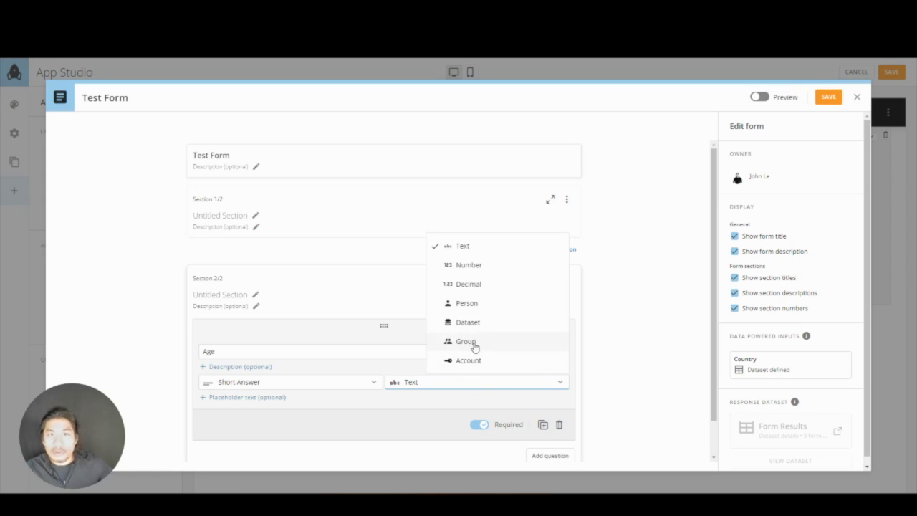
pyautogui.click(669, 305)
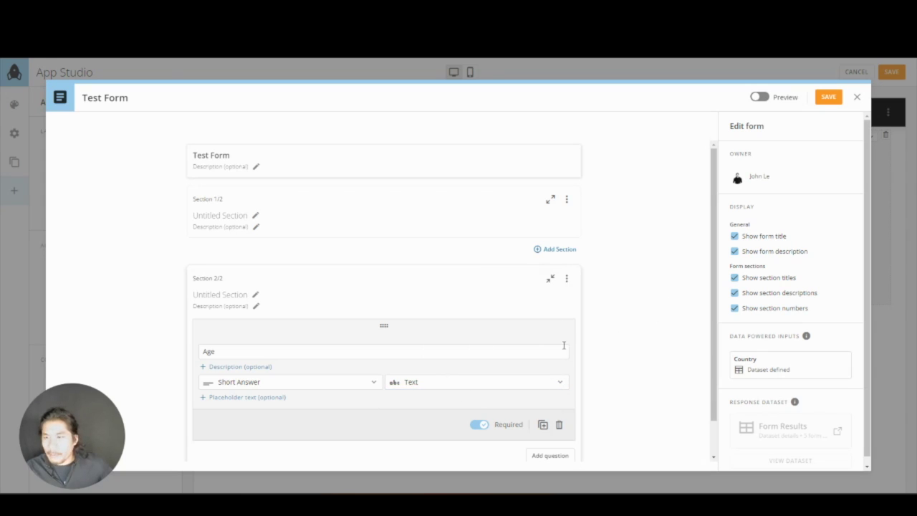
pyautogui.click(479, 426)
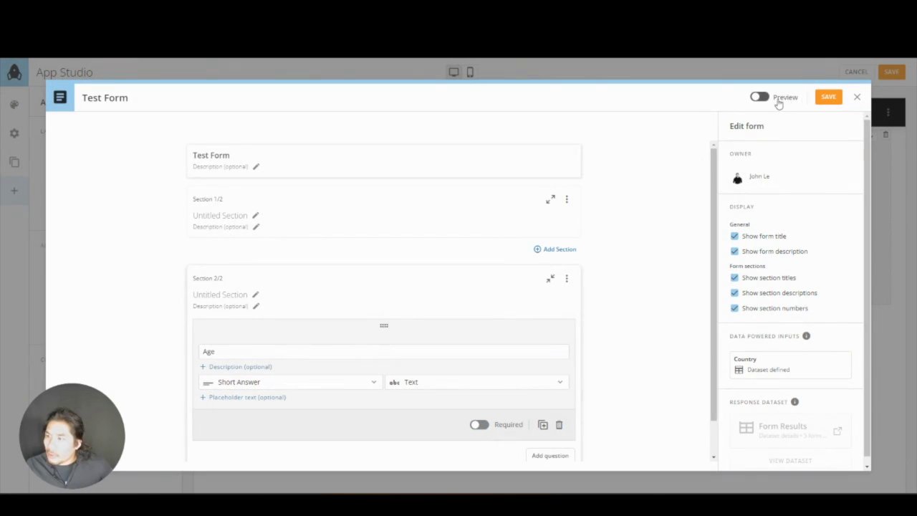
pyautogui.click(826, 98)
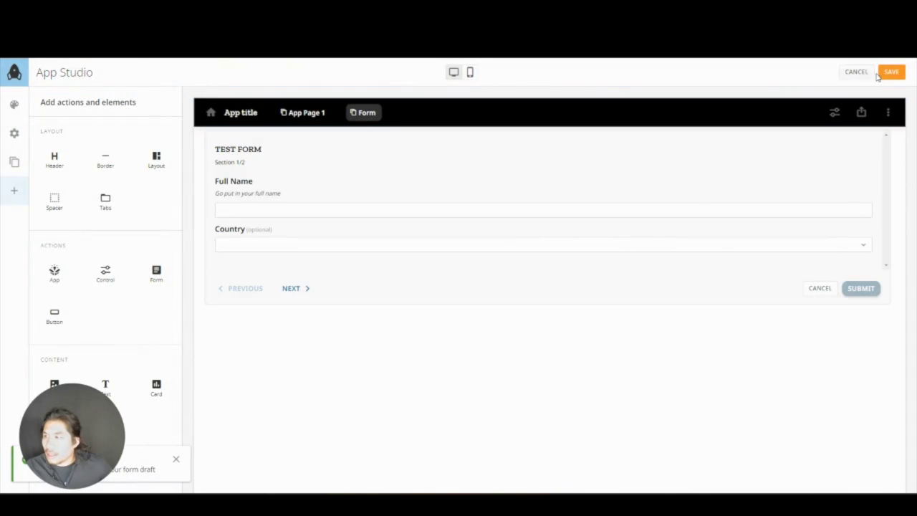
# - Save the app, view it full width, and pick AFGHANISTAN as the country
pyautogui.click(888, 74)
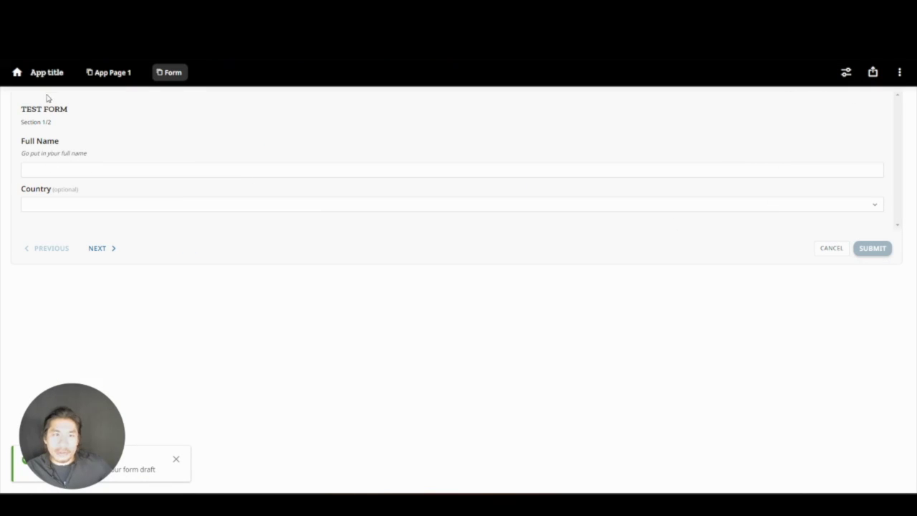
pyautogui.click(43, 173)
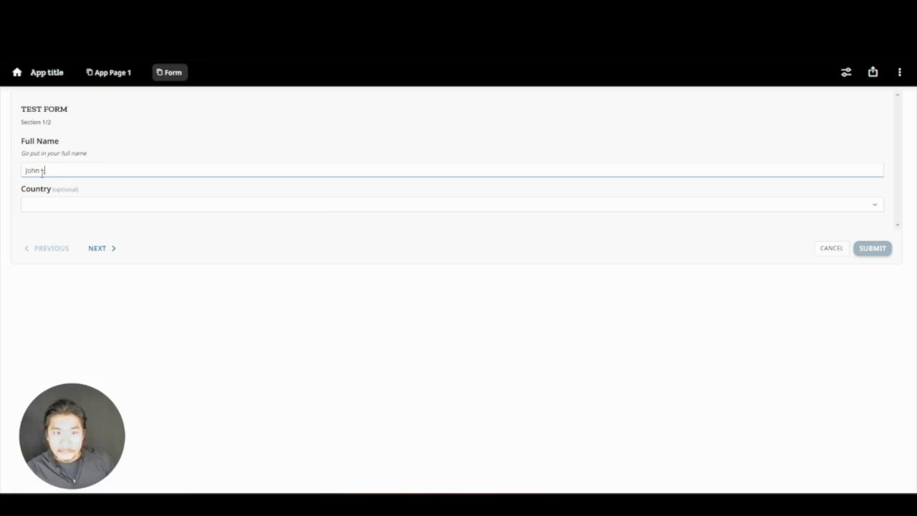
pyautogui.click(88, 207)
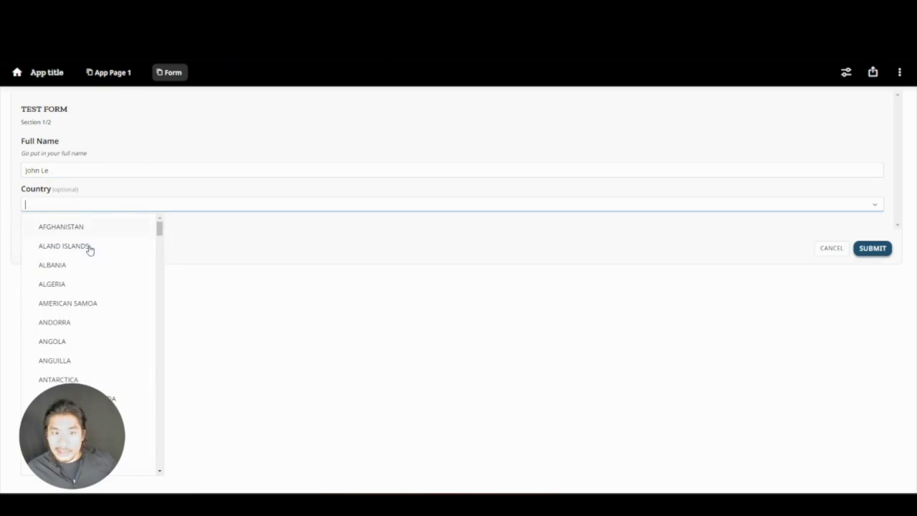
pyautogui.scroll(-7, 84, 260)
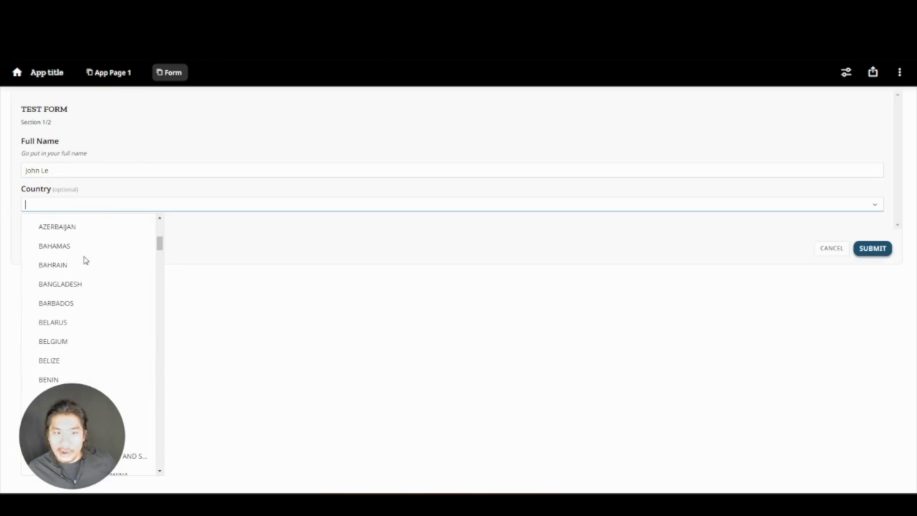
pyautogui.scroll(-3, 84, 260)
pyautogui.scroll(10, 84, 261)
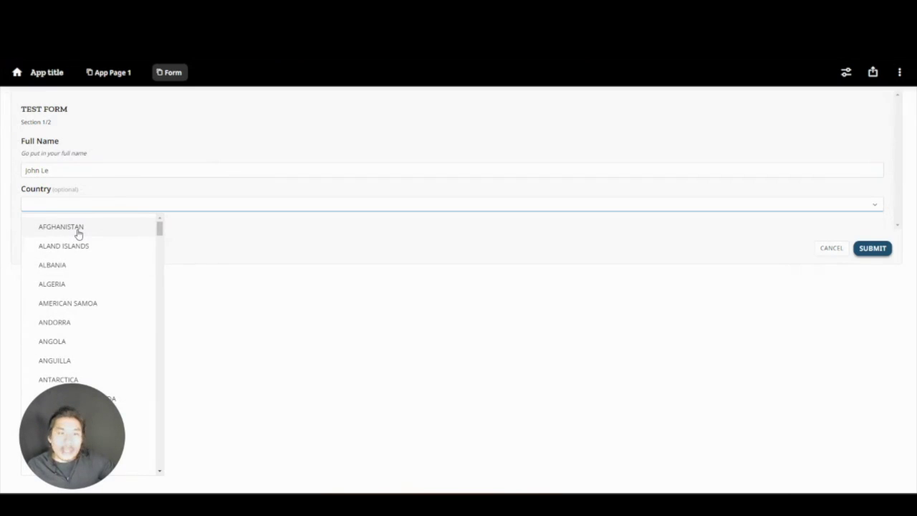
pyautogui.click(79, 235)
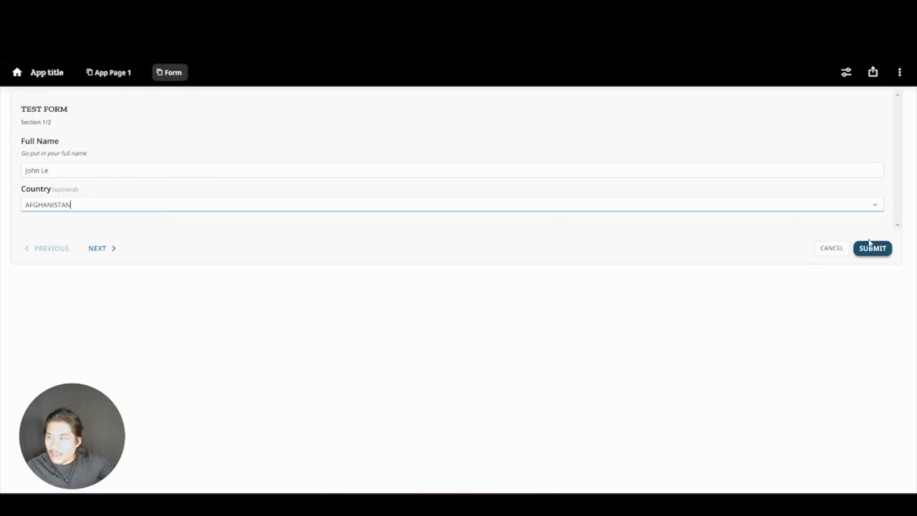
# - Go to the second section, enter age 70, and submit the form
pyautogui.click(93, 249)
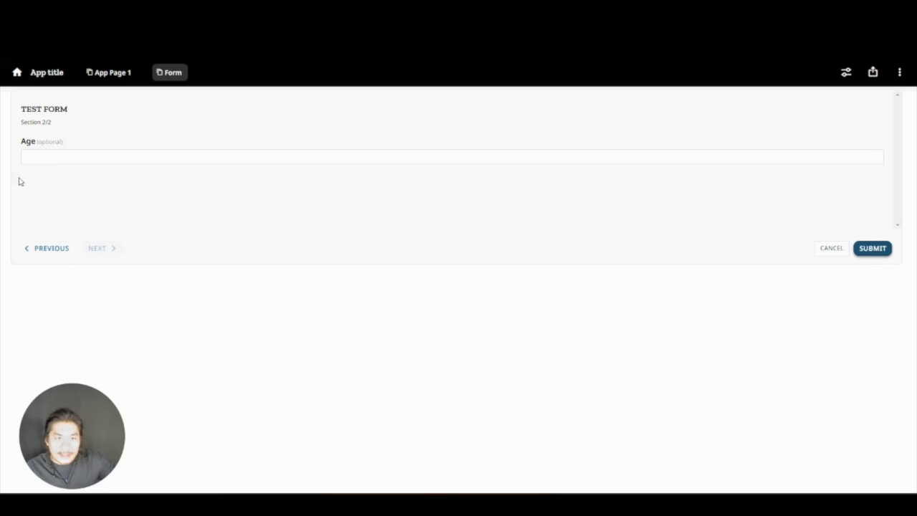
pyautogui.click(59, 157)
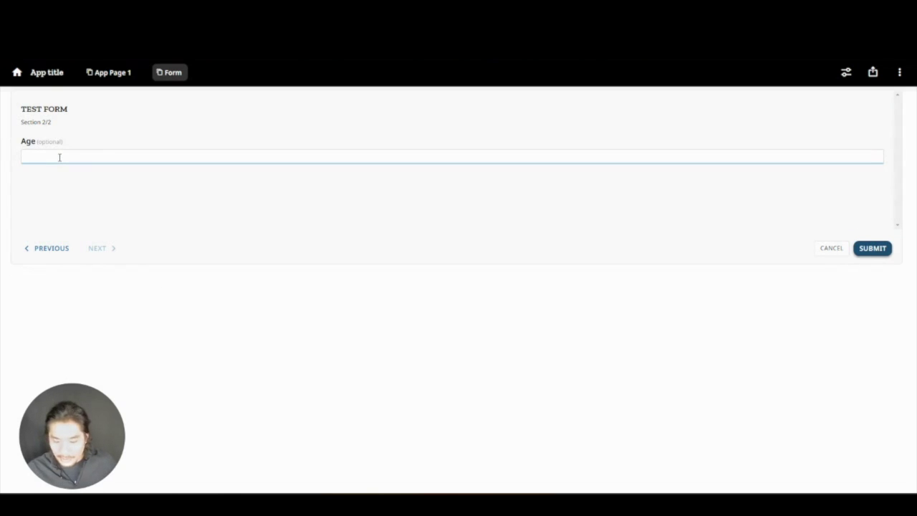
pyautogui.write('70')
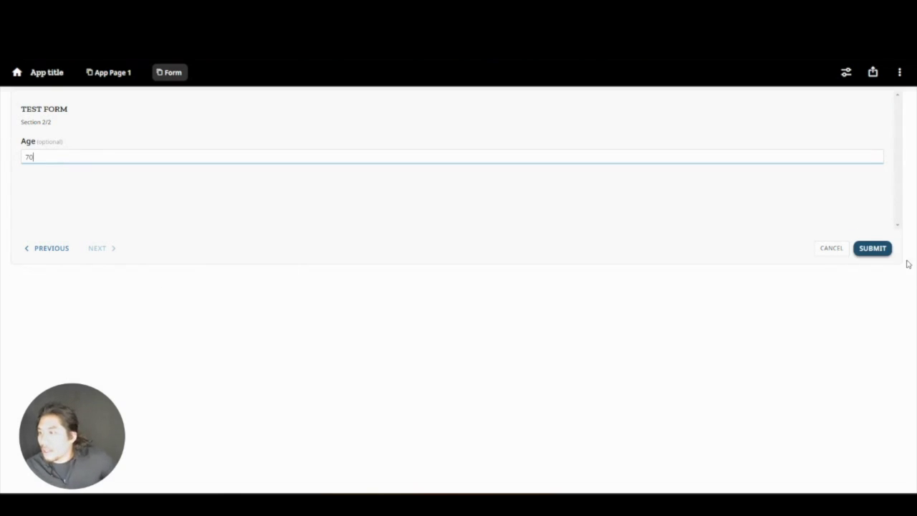
pyautogui.click(889, 248)
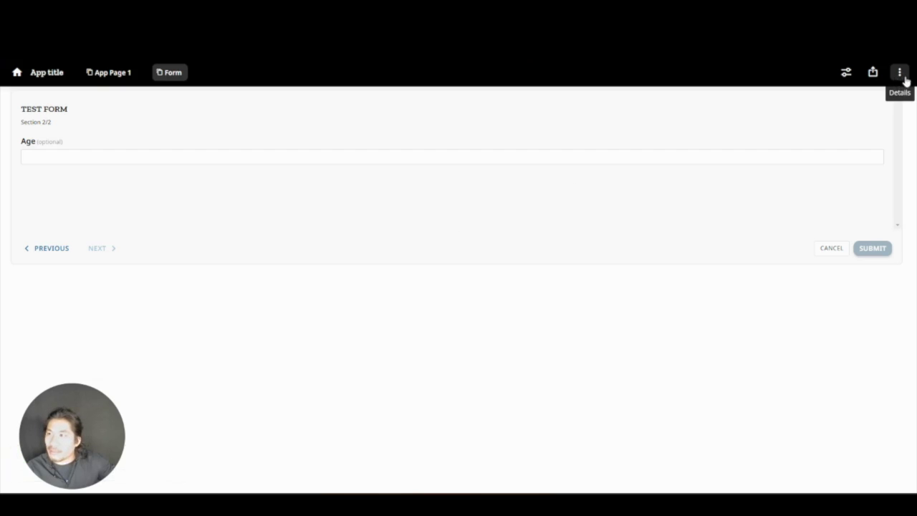
# - Open the form widget's Test Form dataset and view its submitted data row
pyautogui.click(901, 77)
pyautogui.click(901, 102)
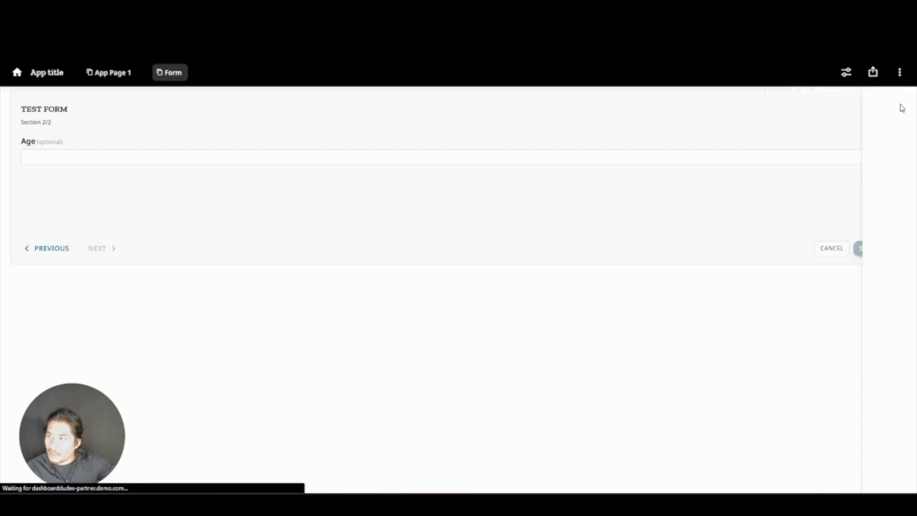
pyautogui.click(748, 171)
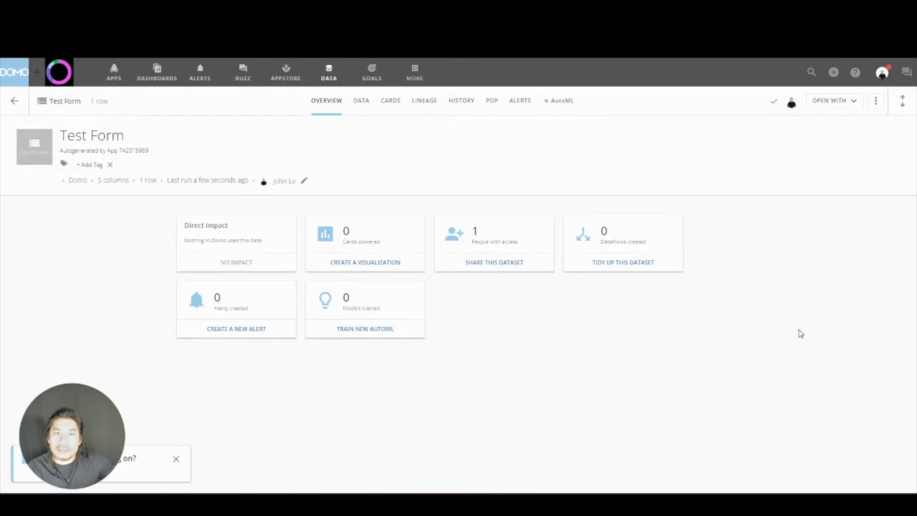
pyautogui.click(361, 102)
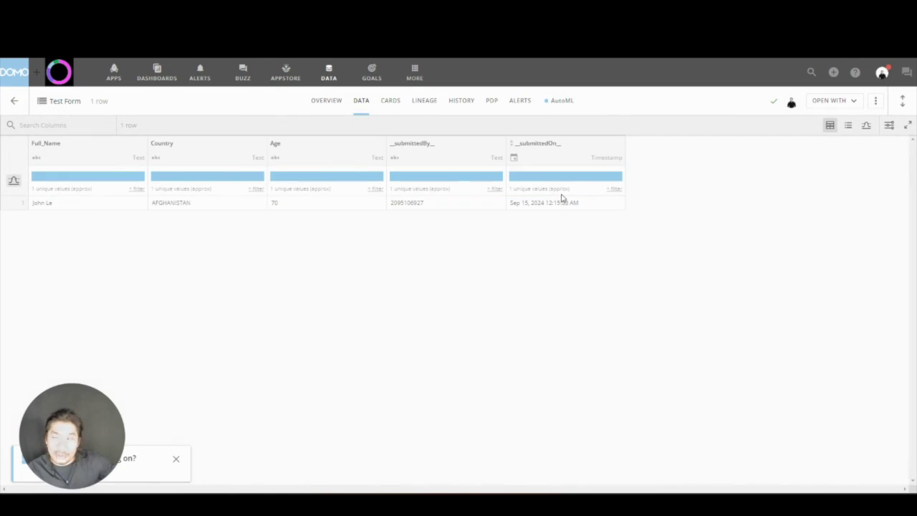
# - Open Test Form in a new Magic ETL dataflow and link an Output DataSet to it
pyautogui.click(846, 102)
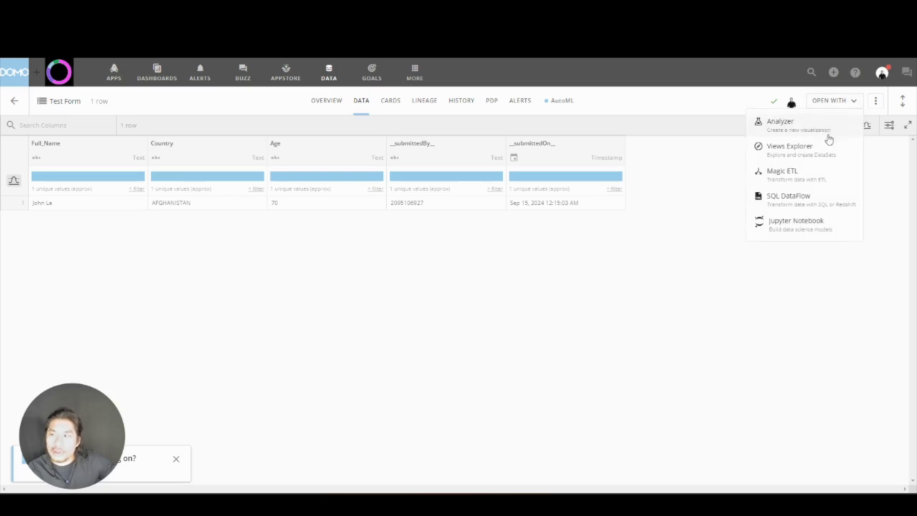
pyautogui.click(800, 174)
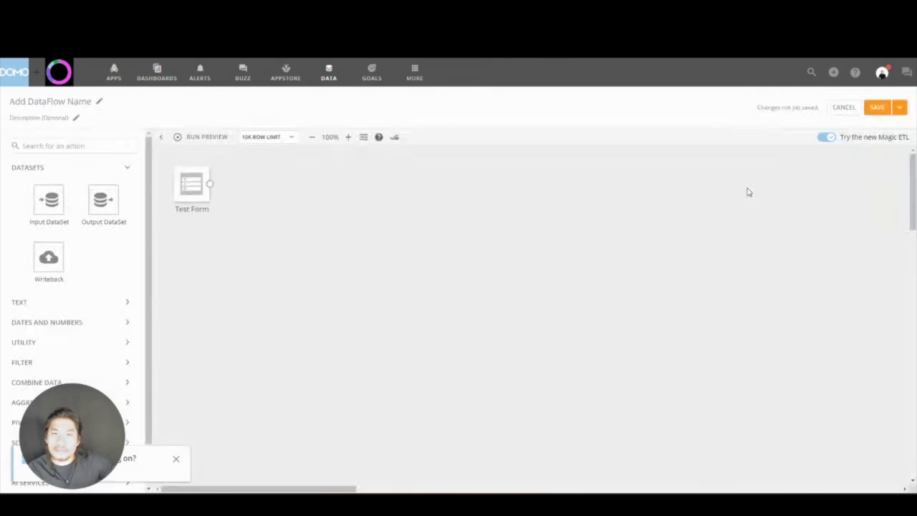
pyautogui.click(180, 461)
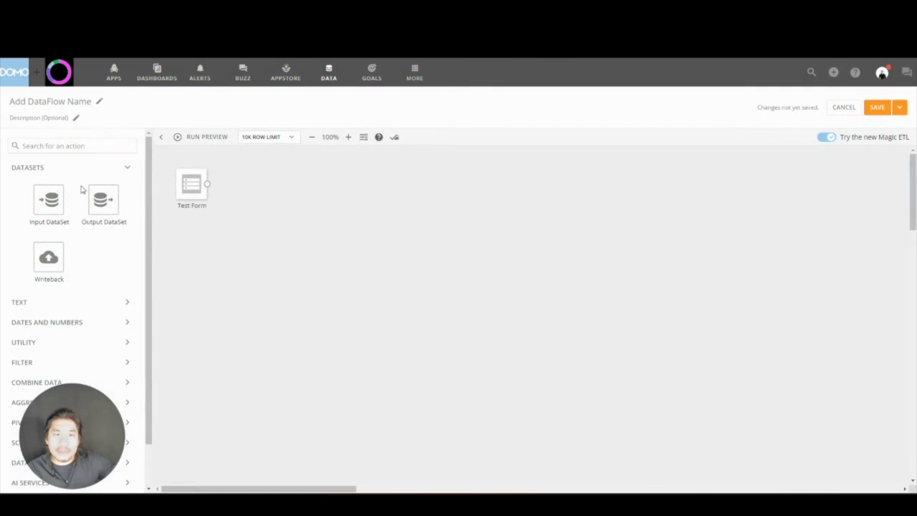
pyautogui.click(70, 343)
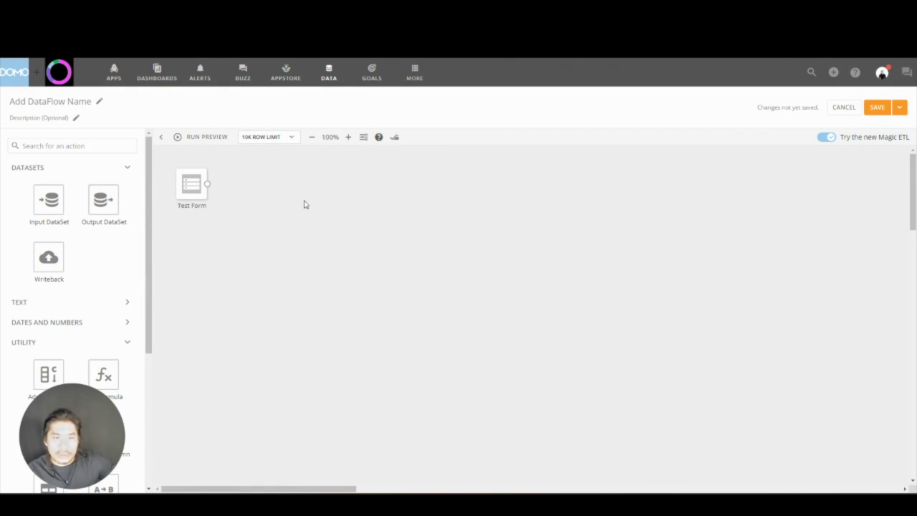
pyautogui.moveTo(115, 204)
pyautogui.mouseDown()
pyautogui.moveTo(326, 192)
pyautogui.moveTo(262, 194)
pyautogui.mouseUp()
pyautogui.moveTo(209, 186); pyautogui.dragTo(260, 203)
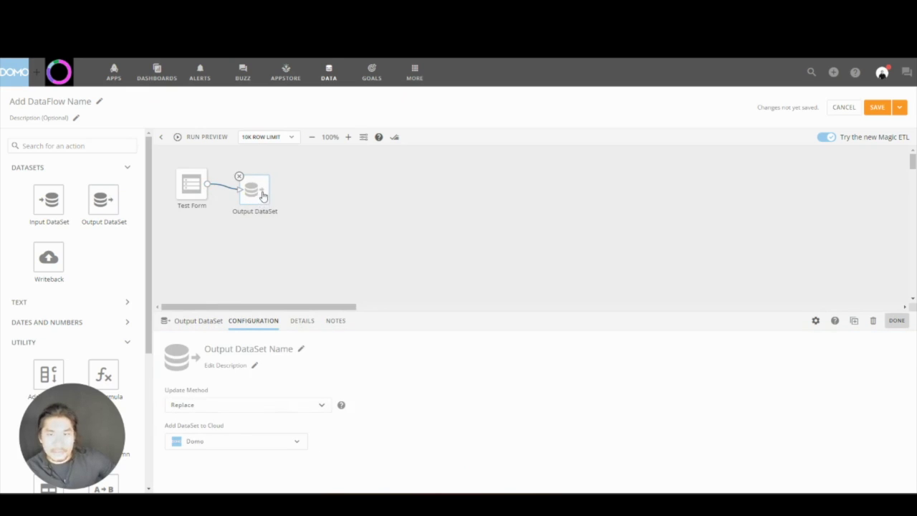
# - Name both the output dataset and the dataflow 'Form'
pyautogui.click(259, 349)
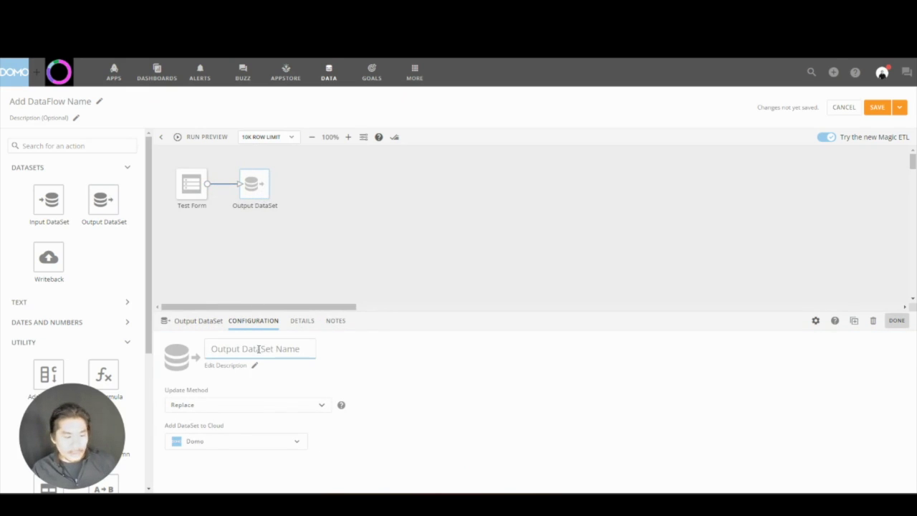
pyautogui.write('Form')
pyautogui.hotkey('ctrl', 'a')
pyautogui.hotkey('ctrl', 'c')
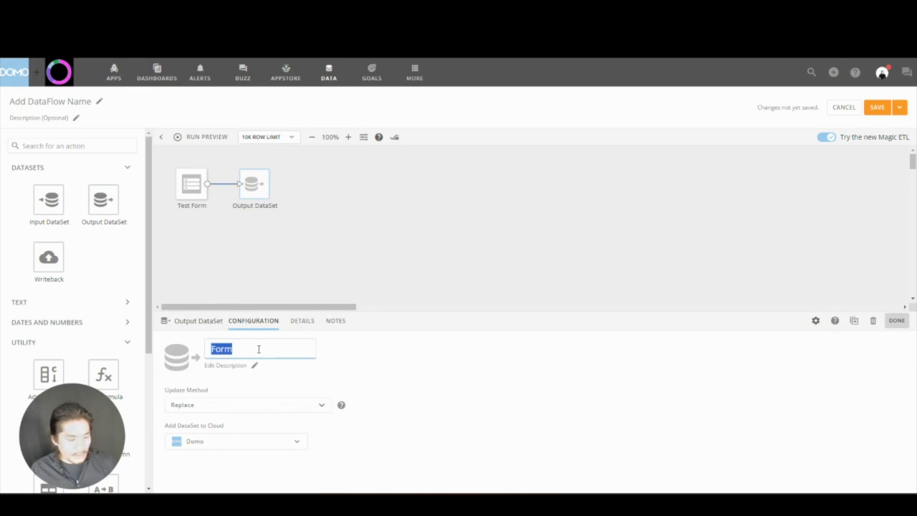
pyautogui.click(98, 102)
pyautogui.hotkey('ctrl', 'v')
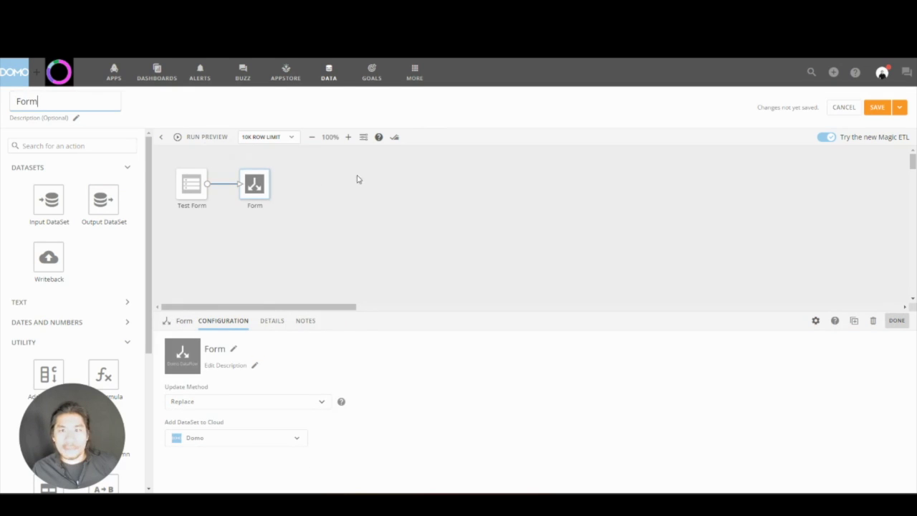
pyautogui.click(356, 180)
pyautogui.click(364, 137)
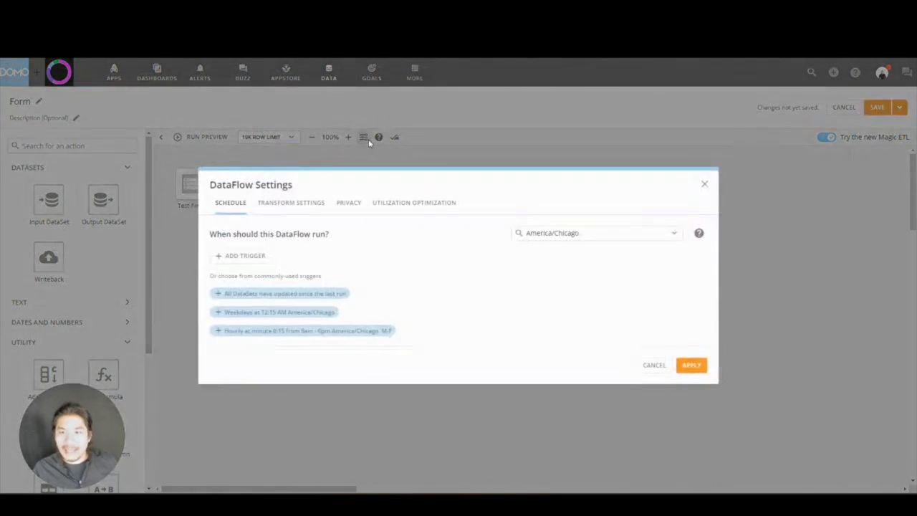
# - Add a 'When DataSets update' trigger watching Test Form and apply it
pyautogui.click(251, 260)
pyautogui.click(266, 254)
pyautogui.click(410, 252)
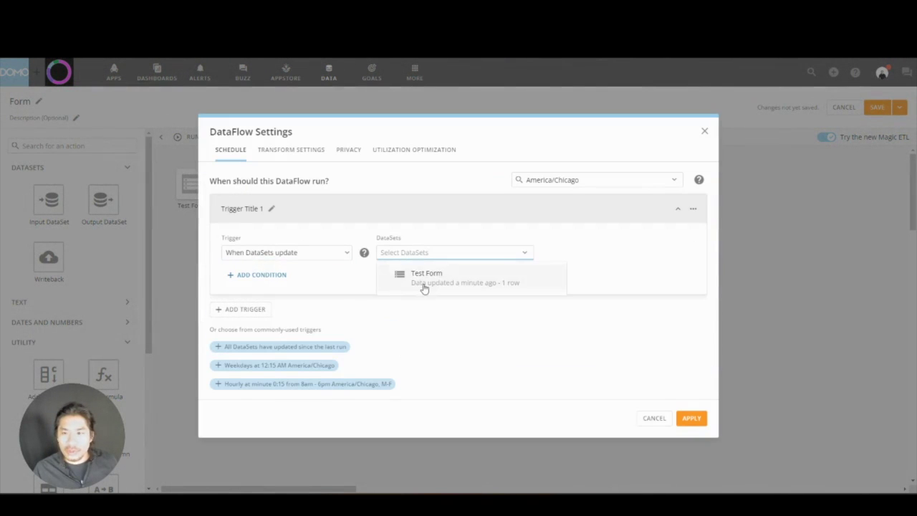
pyautogui.click(426, 279)
pyautogui.click(691, 417)
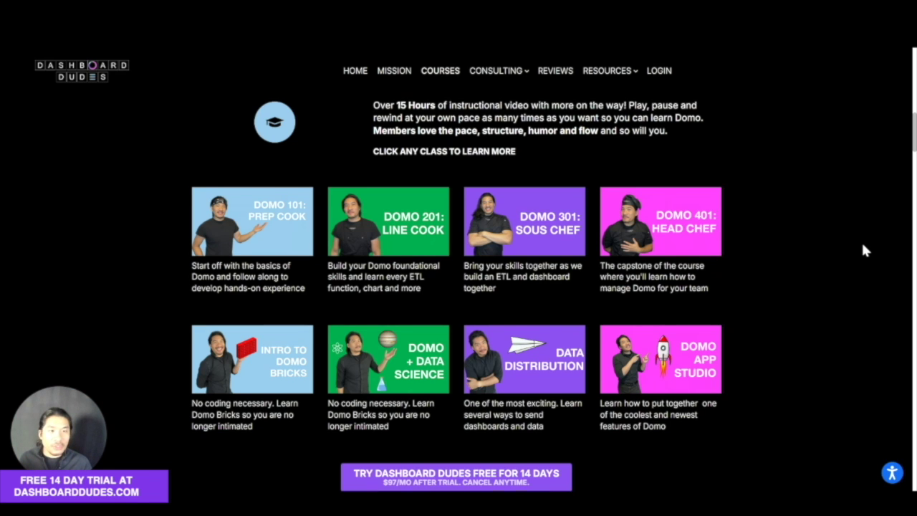
pyautogui.scroll(1, 862, 250)
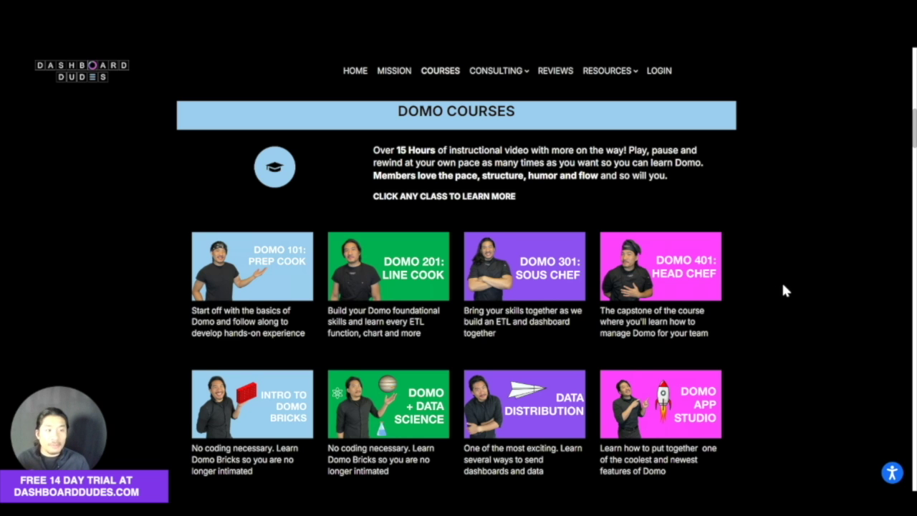
pyautogui.scroll(-3, 784, 291)
pyautogui.scroll(-5, 784, 291)
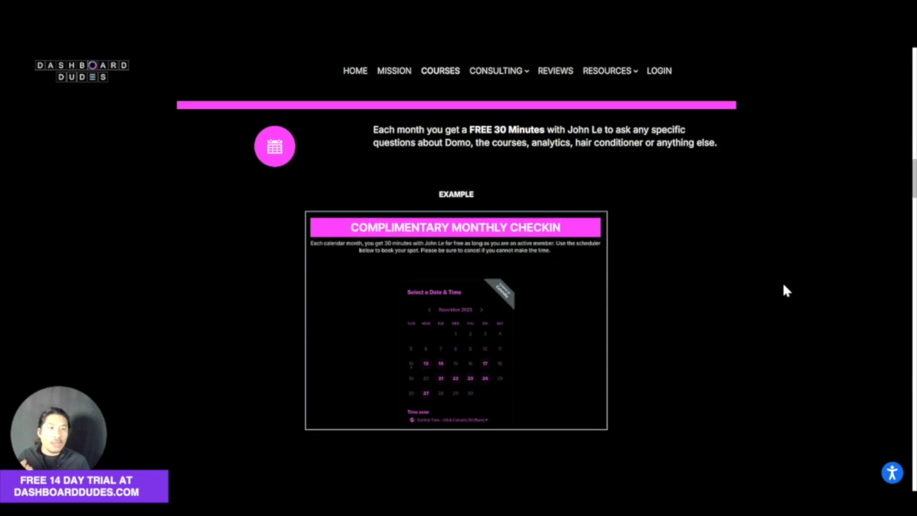
pyautogui.scroll(1, 784, 290)
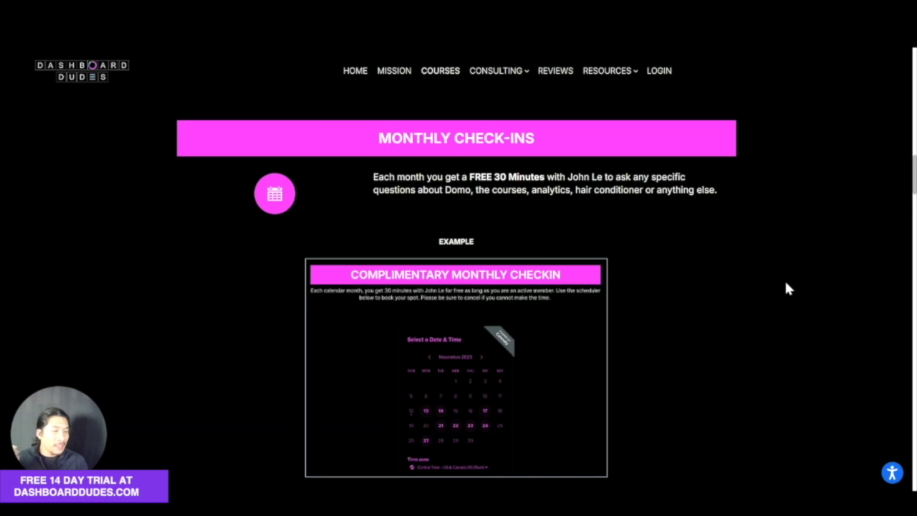
pyautogui.scroll(-6, 784, 290)
pyautogui.scroll(-1, 787, 288)
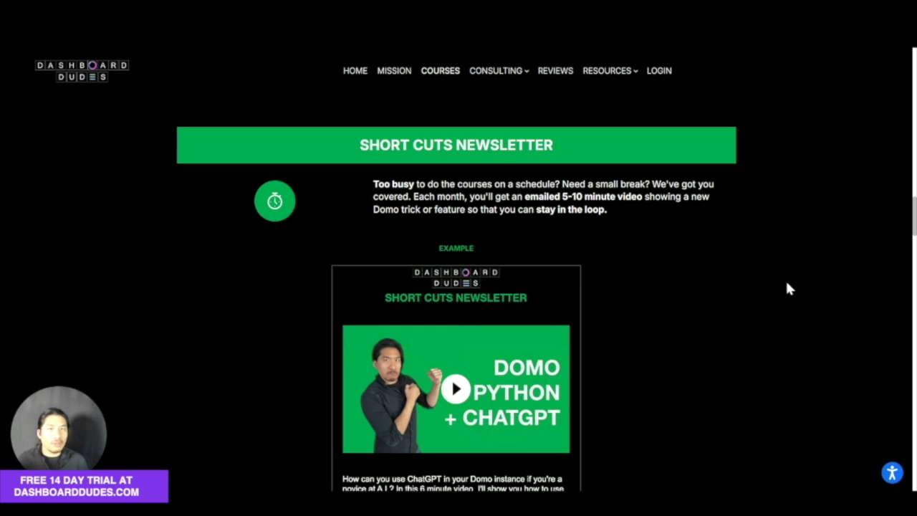
pyautogui.scroll(-7, 787, 288)
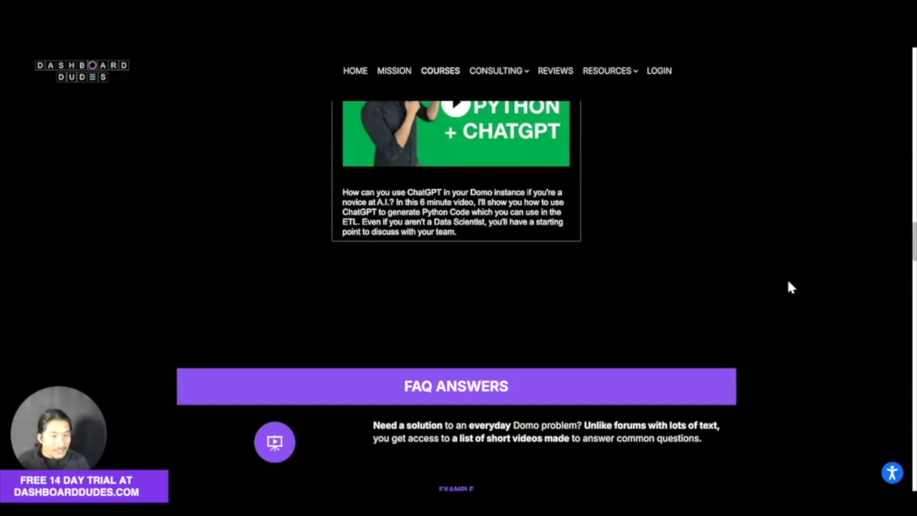
pyautogui.scroll(-1, 791, 288)
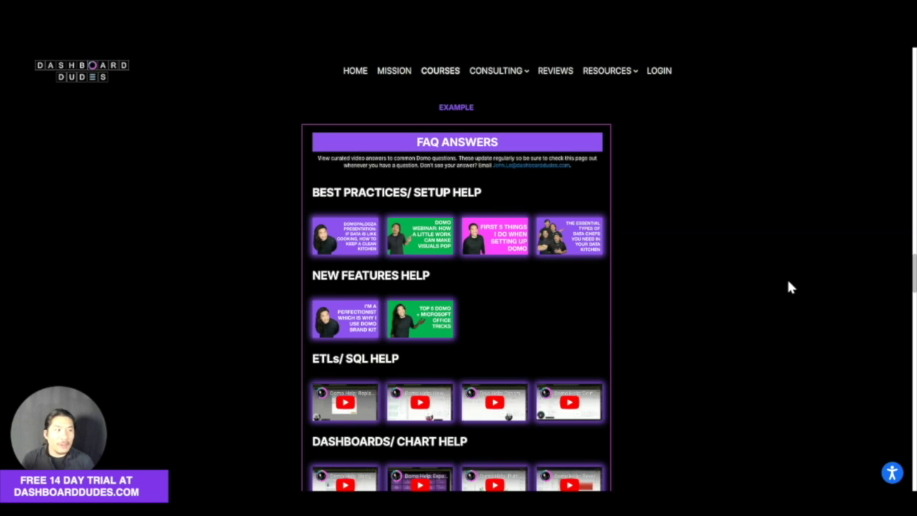
pyautogui.scroll(8, 772, 280)
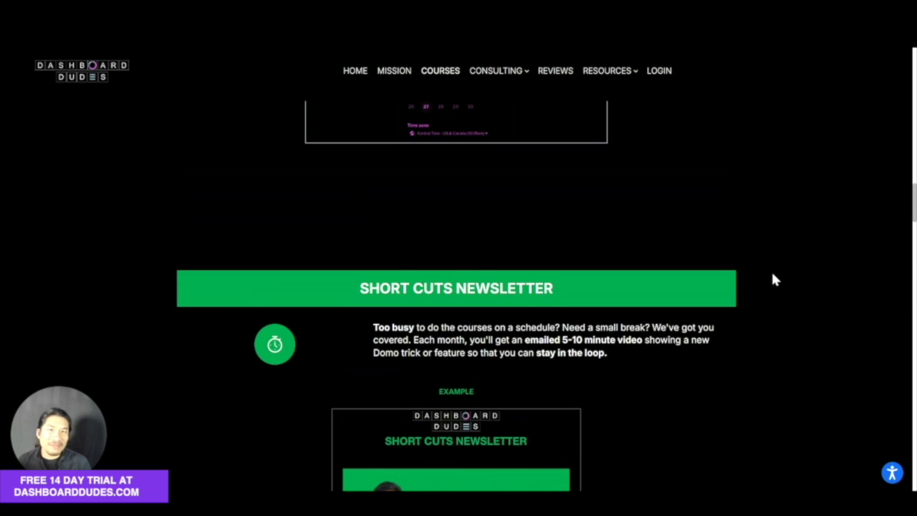
pyautogui.scroll(3, 773, 279)
pyautogui.scroll(5, 775, 279)
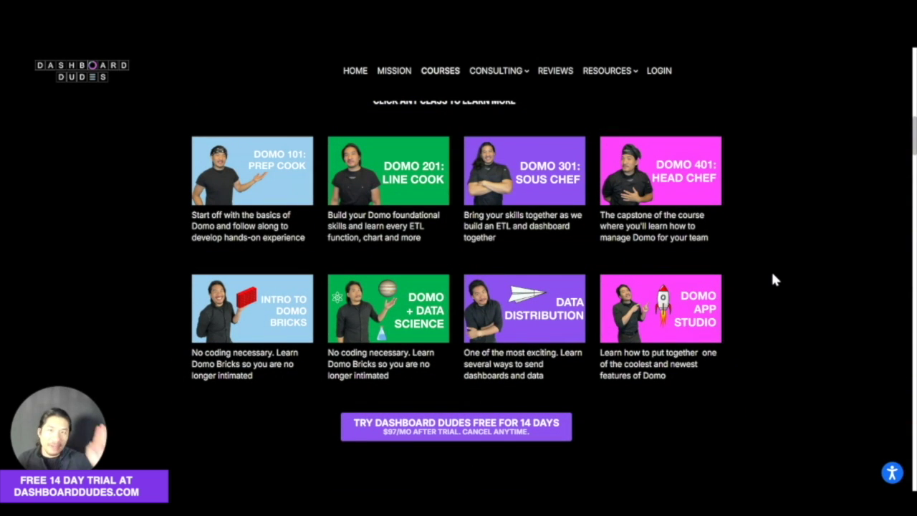